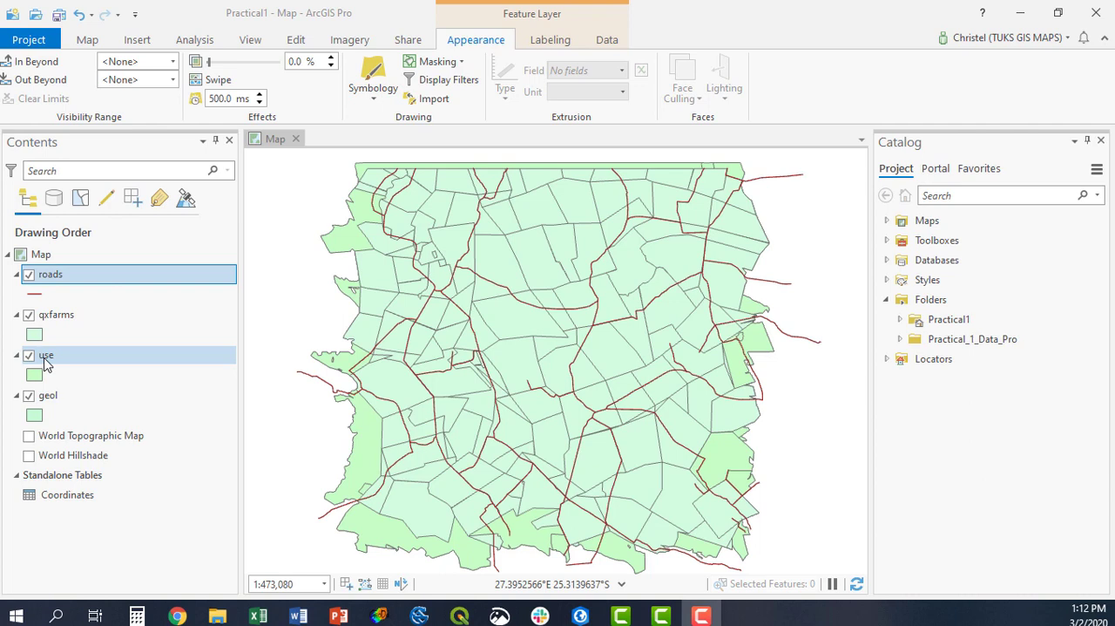
Symbolize the roads layer with the Minor Road line symbol from the ArcGIS 2D style and browse the other line symbols.
left_click(32, 297)
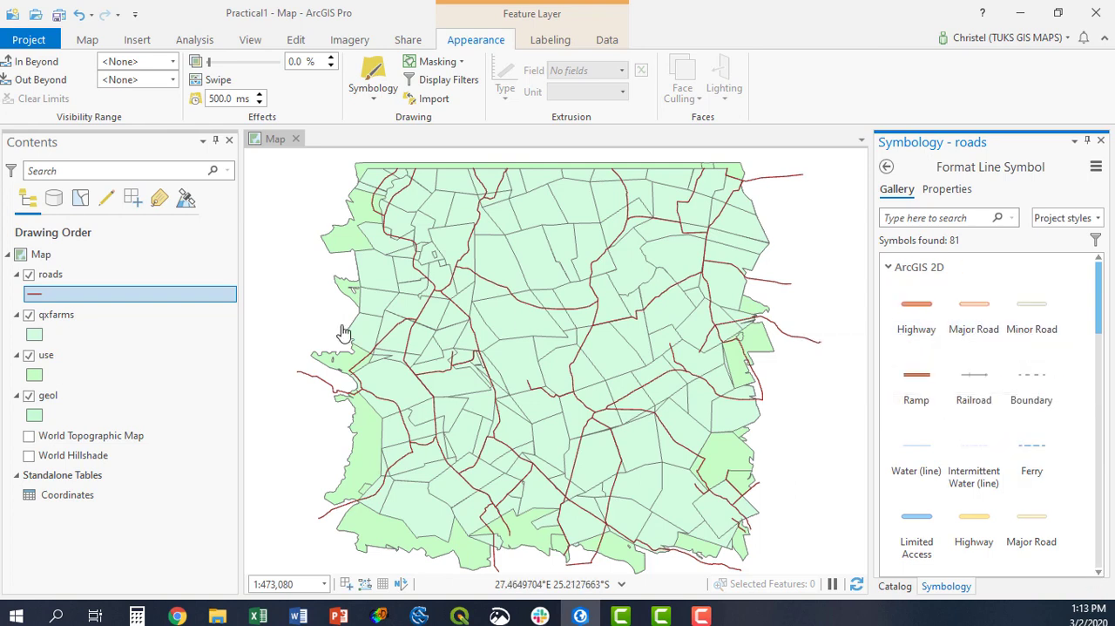
left_click(1037, 304)
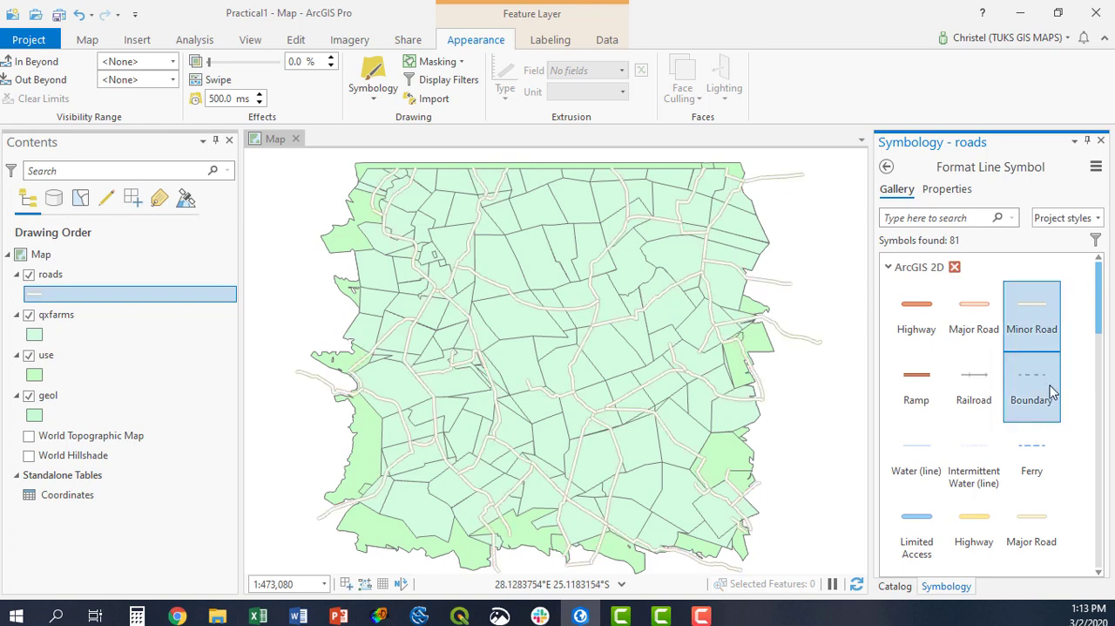
scroll(1051, 393, "down", 3)
scroll(1050, 397, "down", 1)
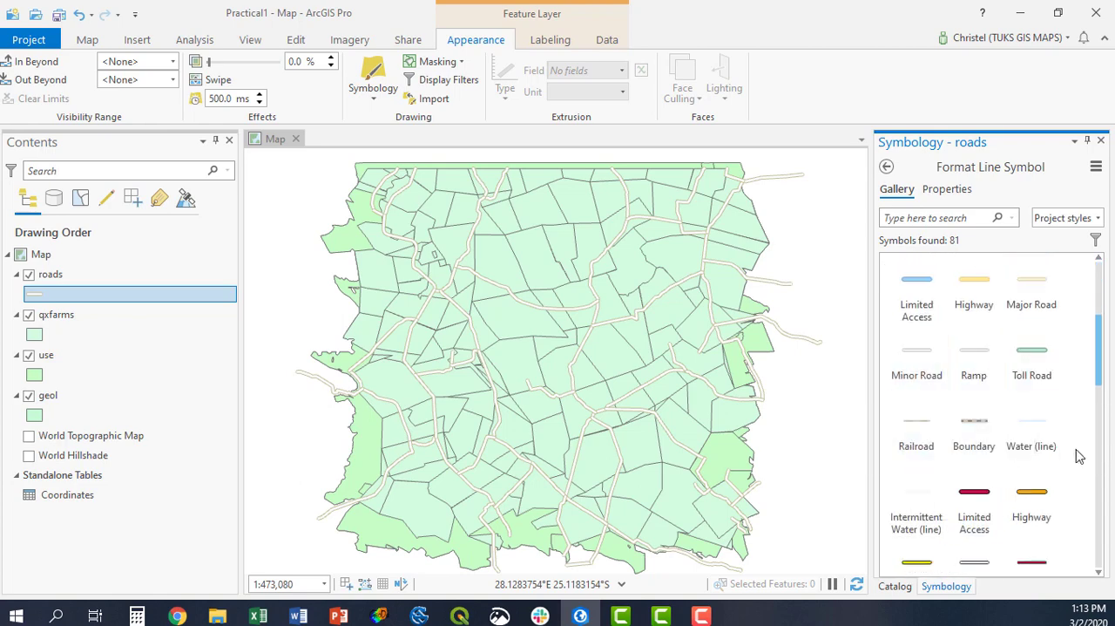
scroll(1028, 453, "down", 3)
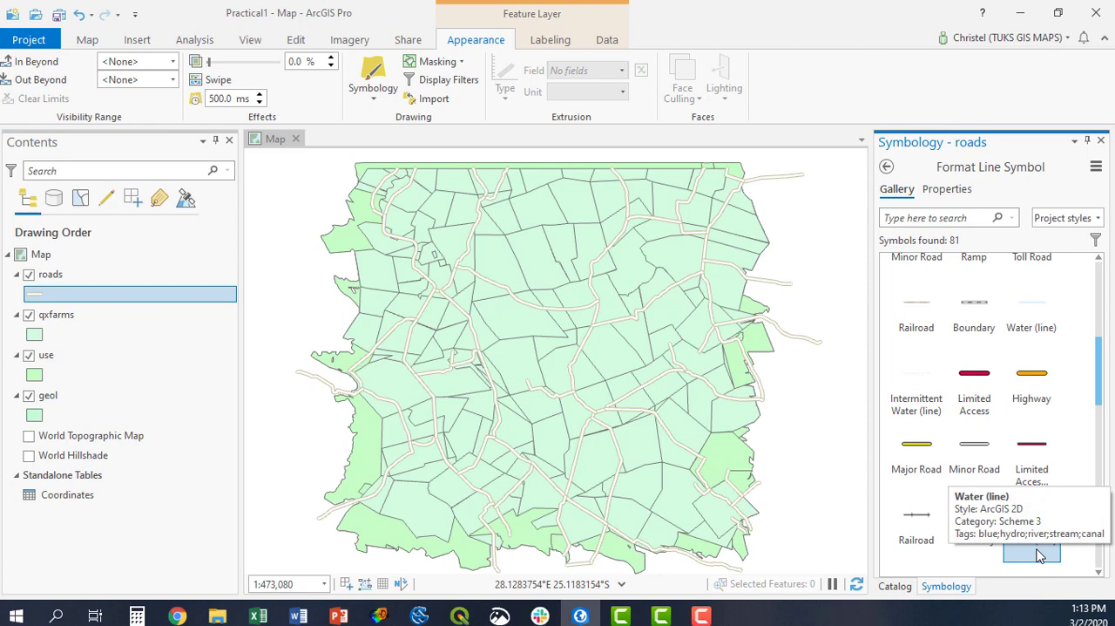
Hide the qxfarms and use layers one after the other to view the layers beneath, and show both again.
left_click(35, 335)
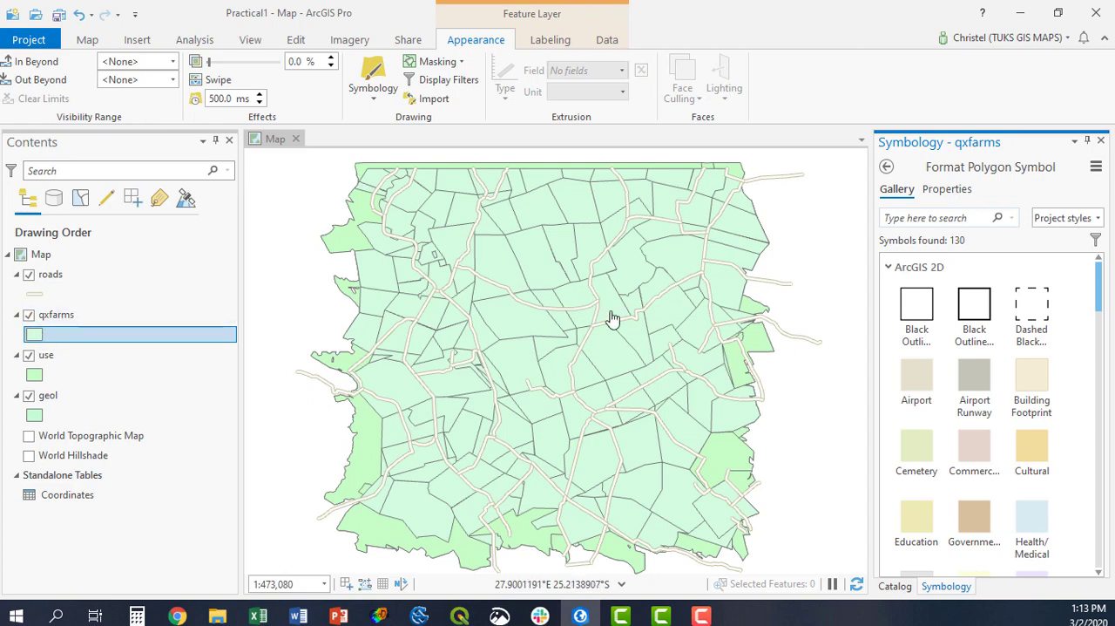
left_click(30, 316)
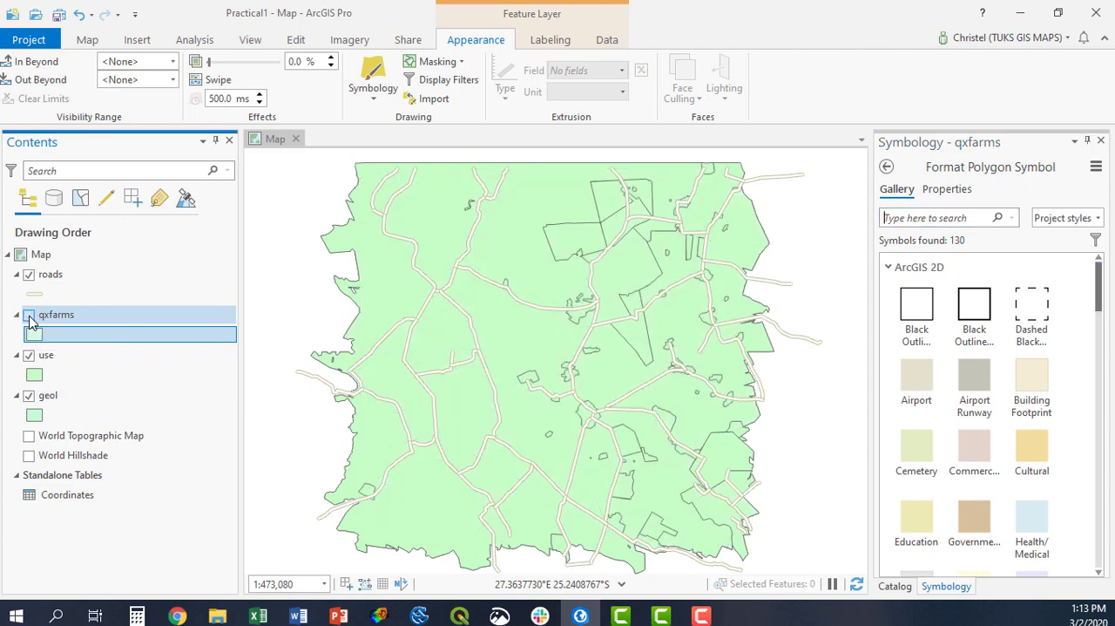
left_click(29, 355)
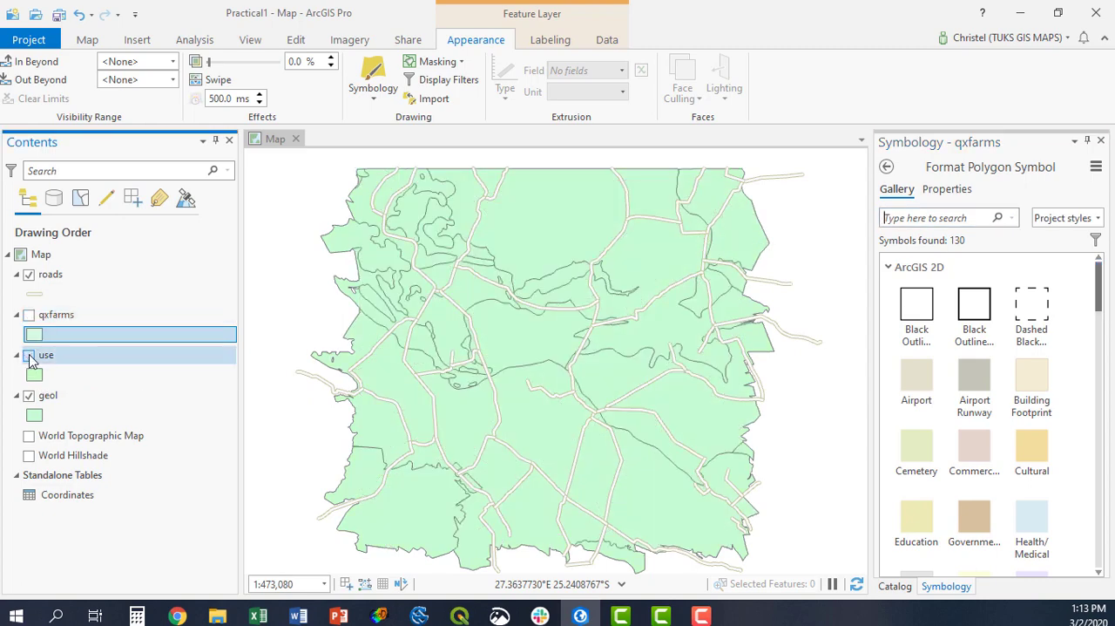
left_click(28, 356)
left_click(29, 315)
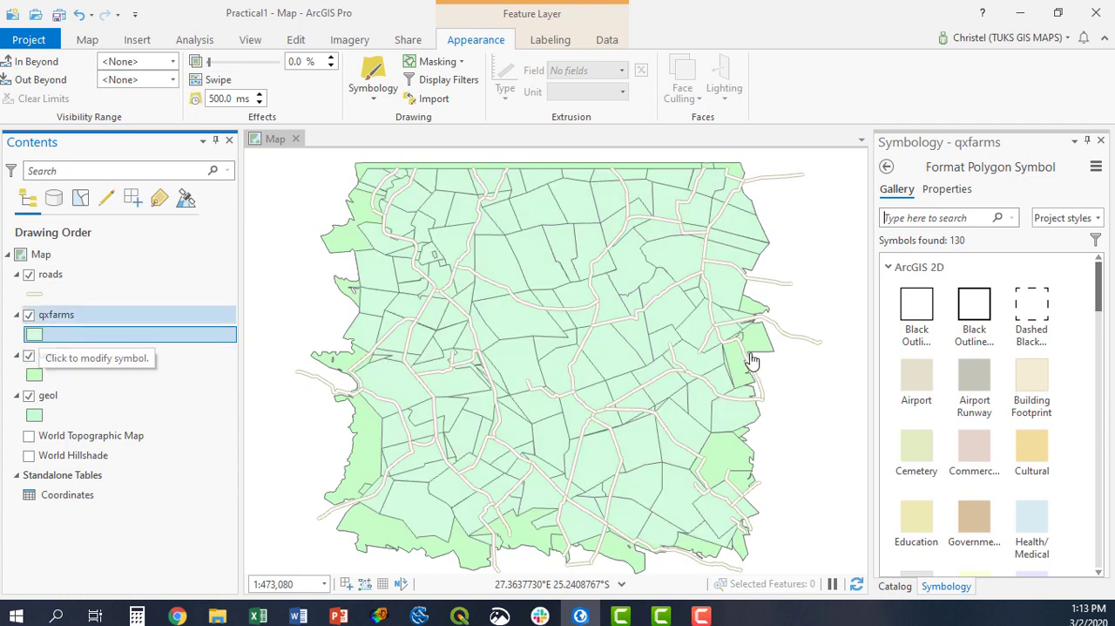
Symbolize the qxfarms polygons with the unfilled, thicker black outline symbol from the ArcGIS 2D style.
left_click(985, 319)
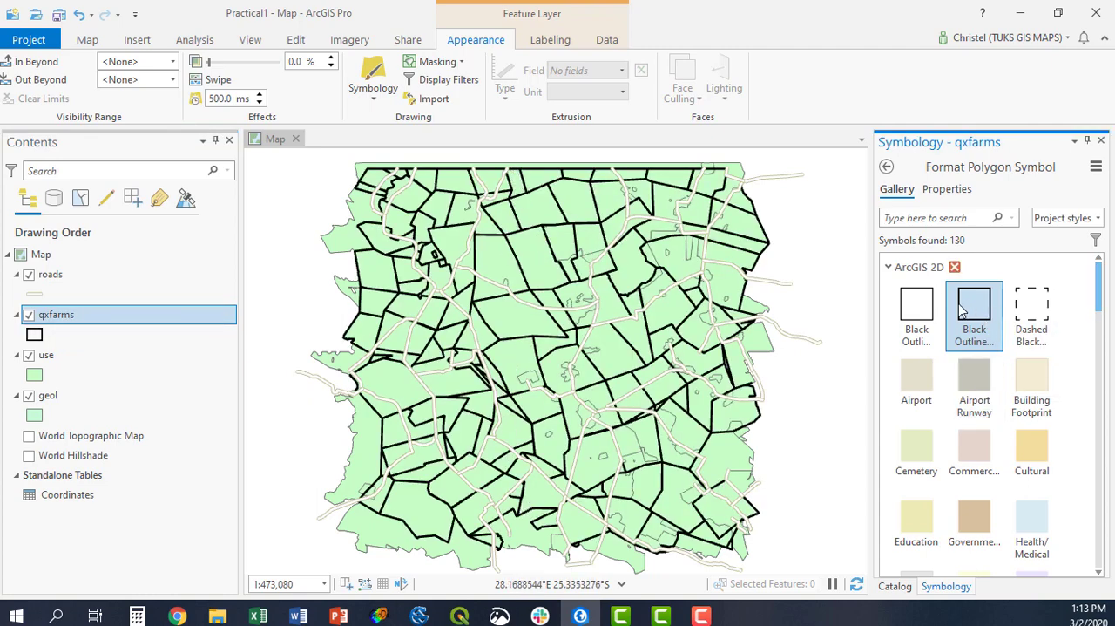
left_click(33, 335)
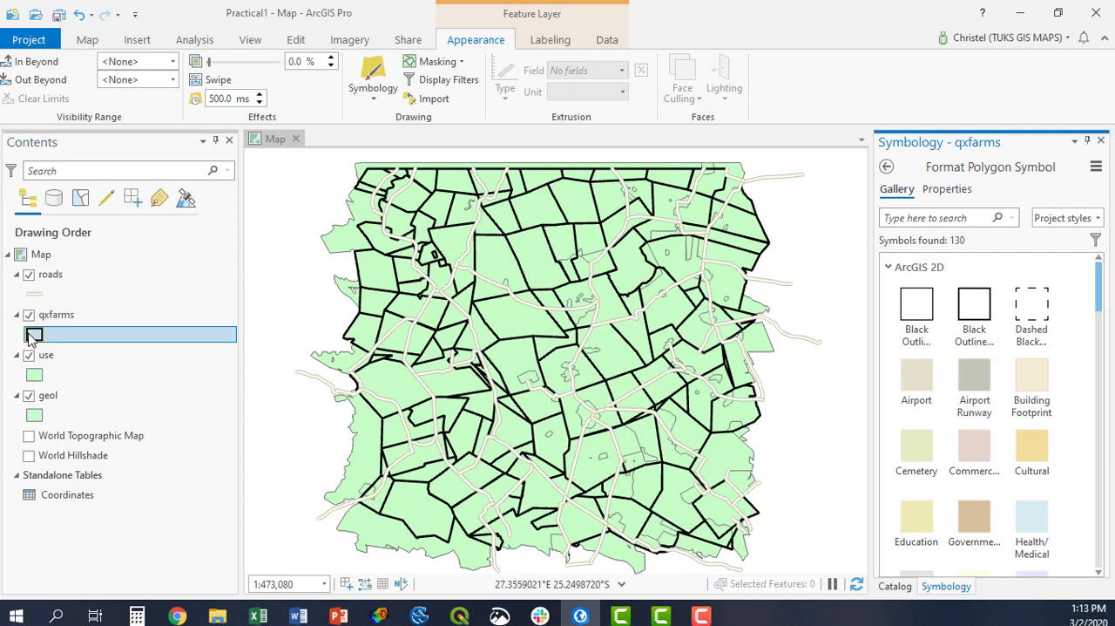
left_click(987, 304)
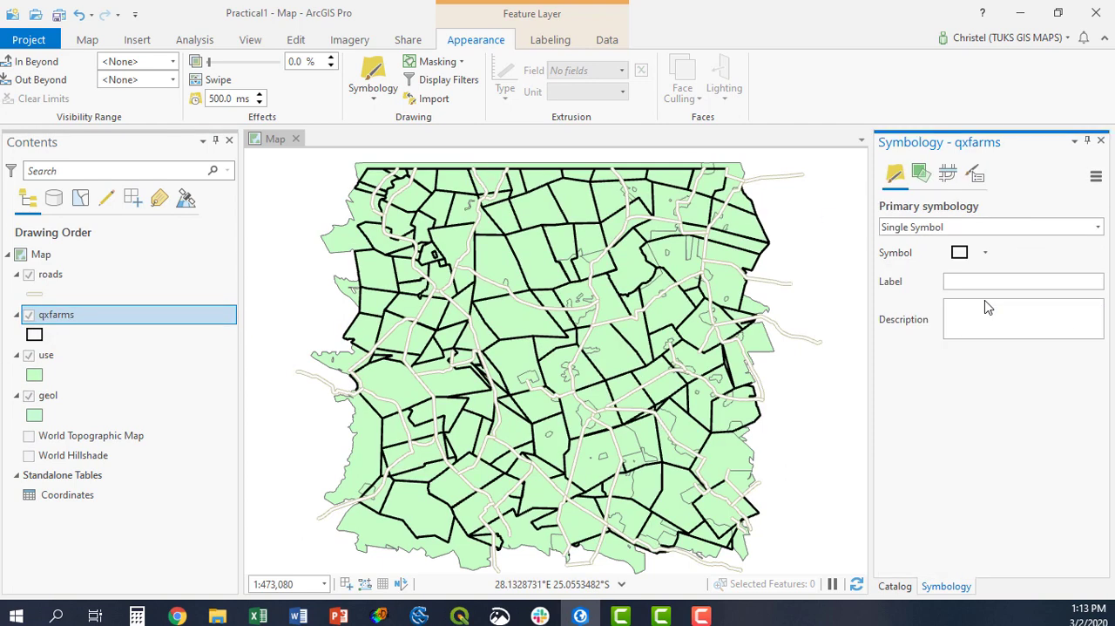
left_click(967, 254)
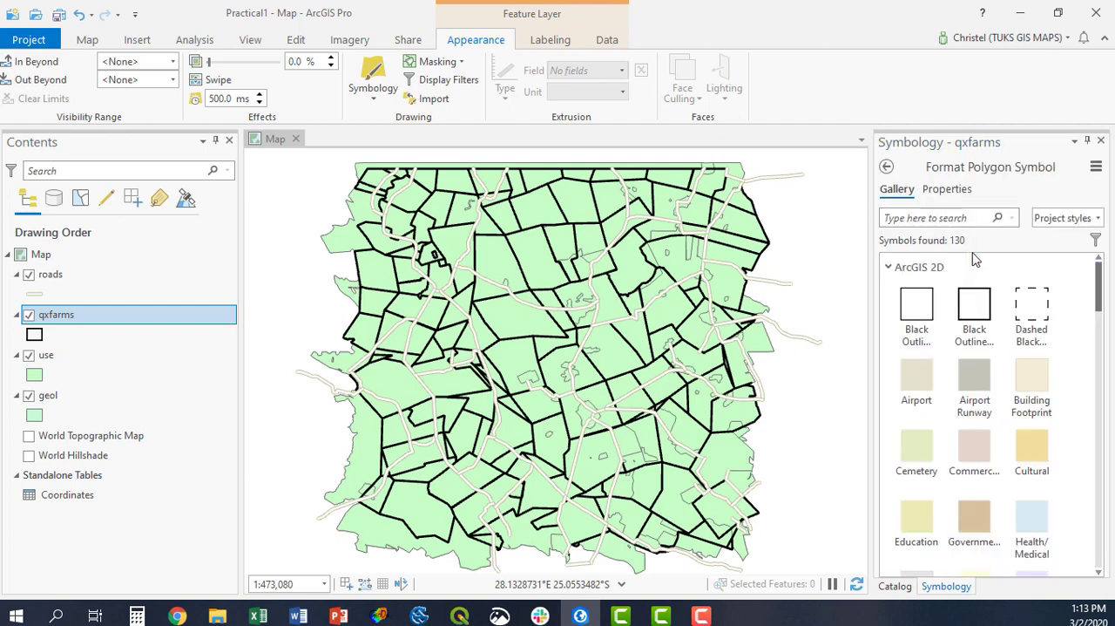
left_click(984, 305)
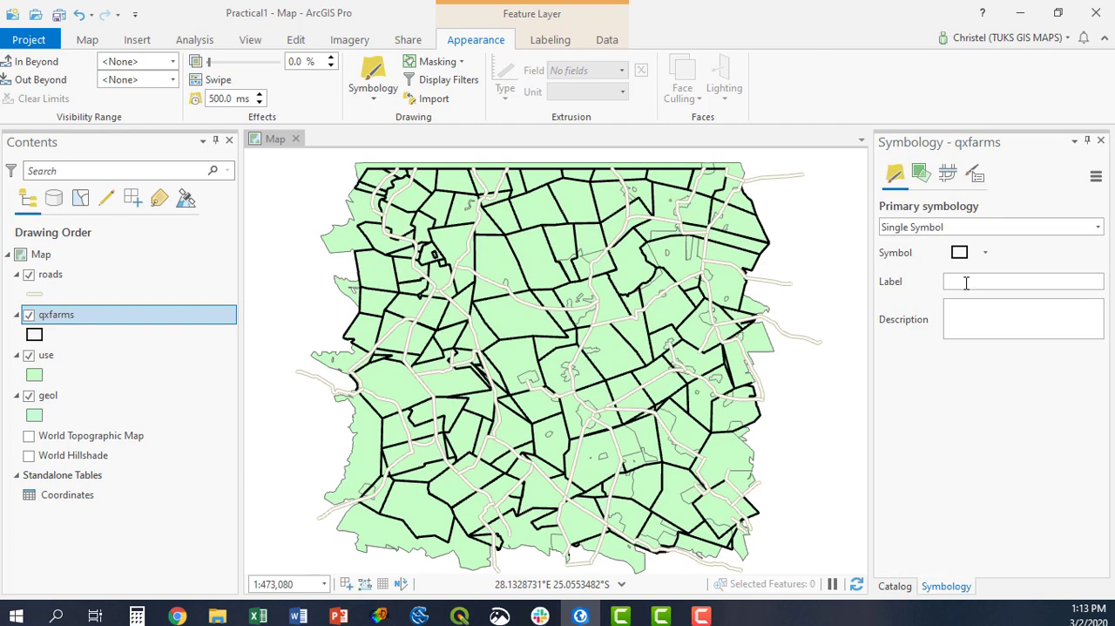
Try a circular legend patch for the qxfarms symbol and restore the rectangular patch.
left_click(966, 281)
left_click(987, 253)
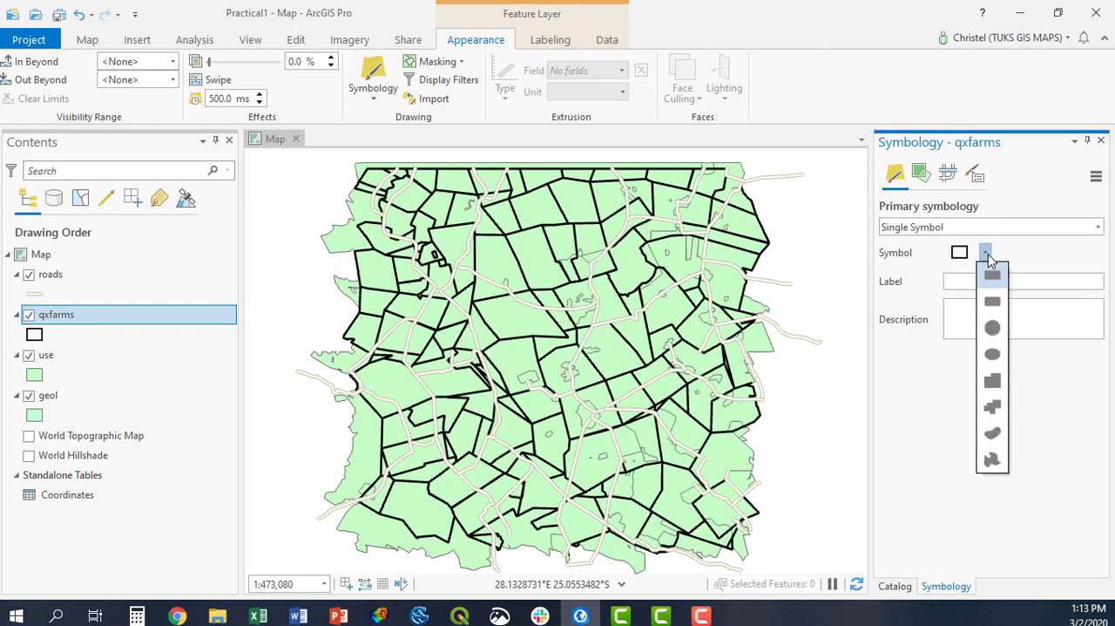
left_click(994, 327)
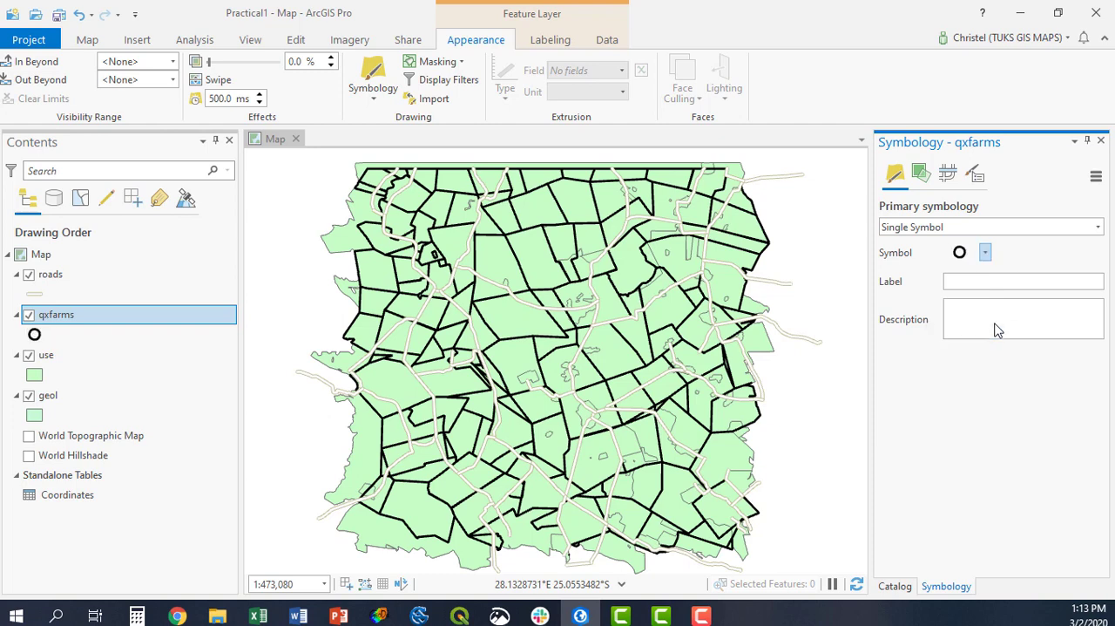
left_click(985, 253)
left_click(993, 276)
Look through the qxfarms options for varying symbology by attribute, symbol layer drawing and advanced symbols, and return to the primary symbology.
left_click(921, 175)
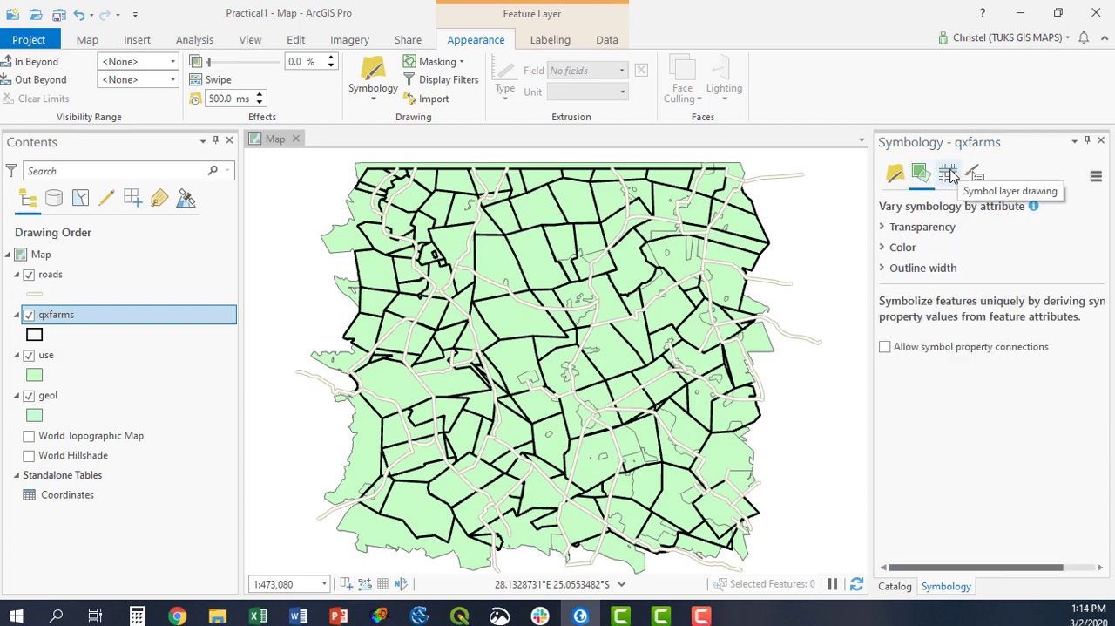
left_click(950, 174)
left_click(975, 174)
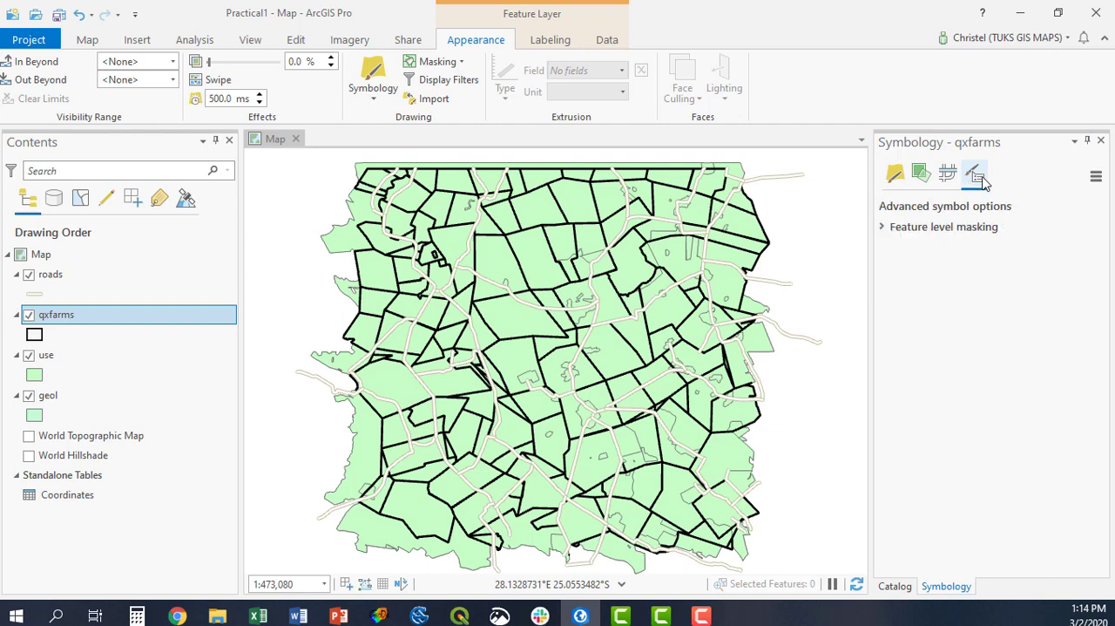
left_click(895, 176)
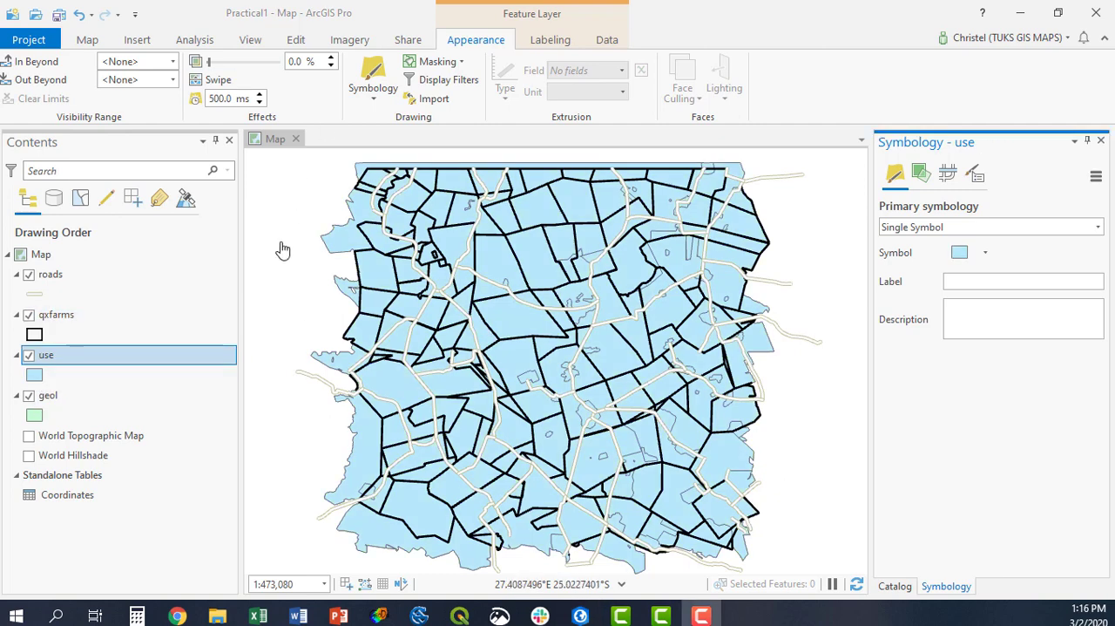
Examine the fields and land use records in the use layer's attribute table, and close the table.
right_click(42, 359)
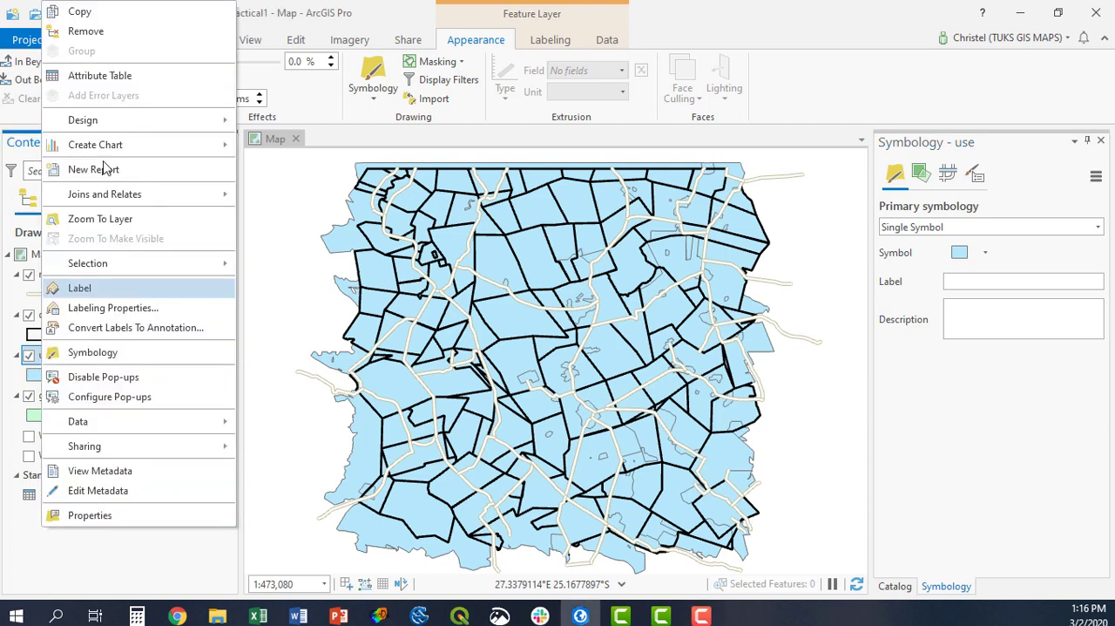
left_click(105, 75)
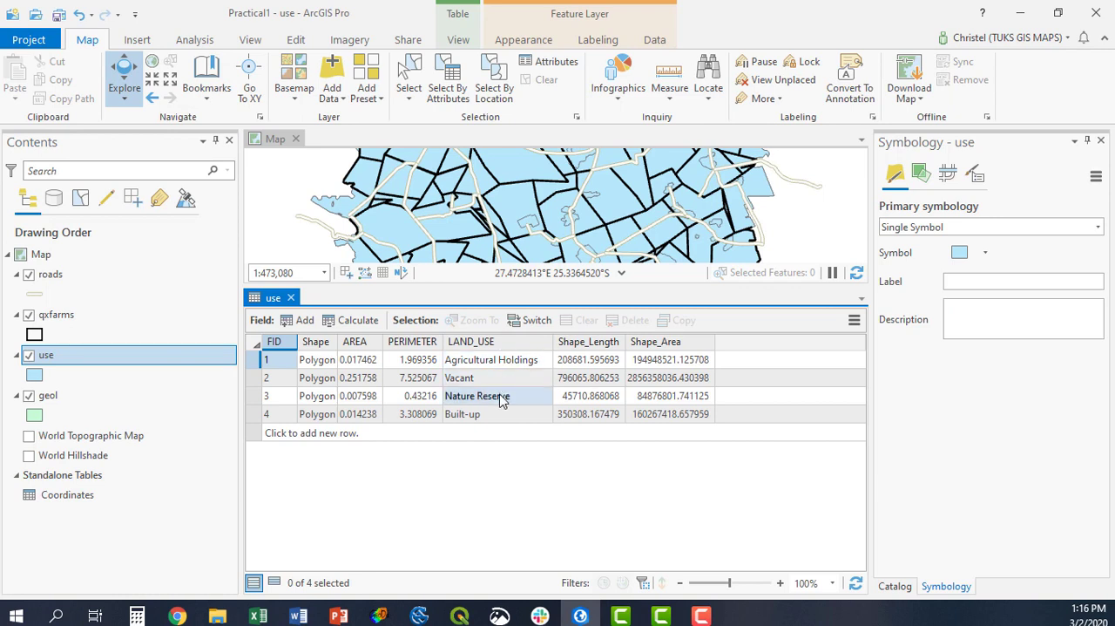
left_click(291, 298)
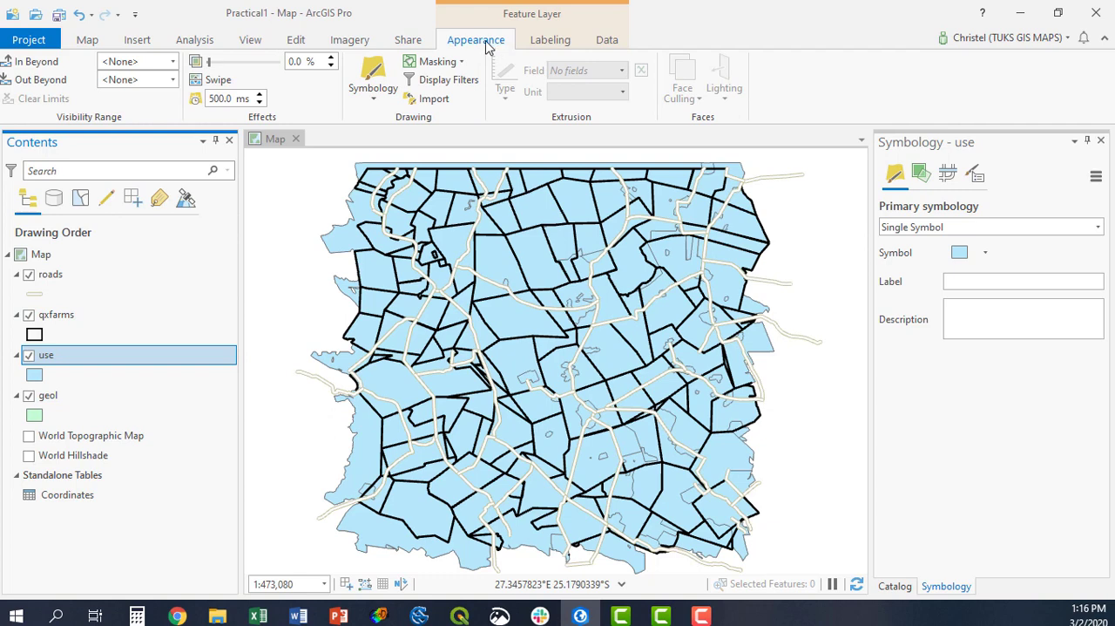
Symbolize the use layer by unique values of the LAND_USE field.
left_click(50, 361)
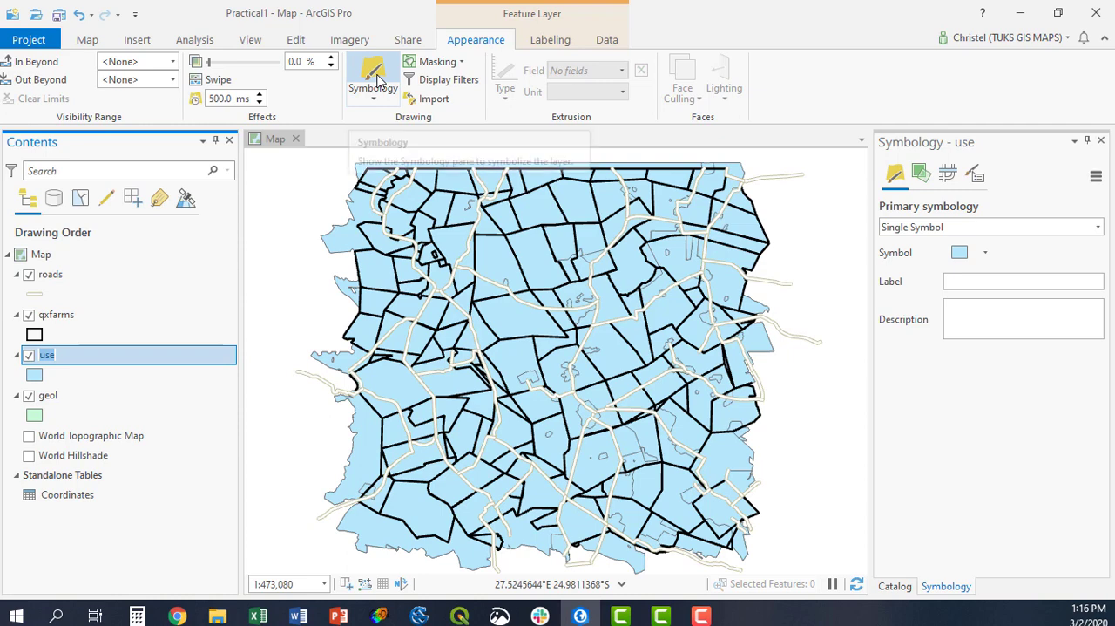
left_click(377, 80)
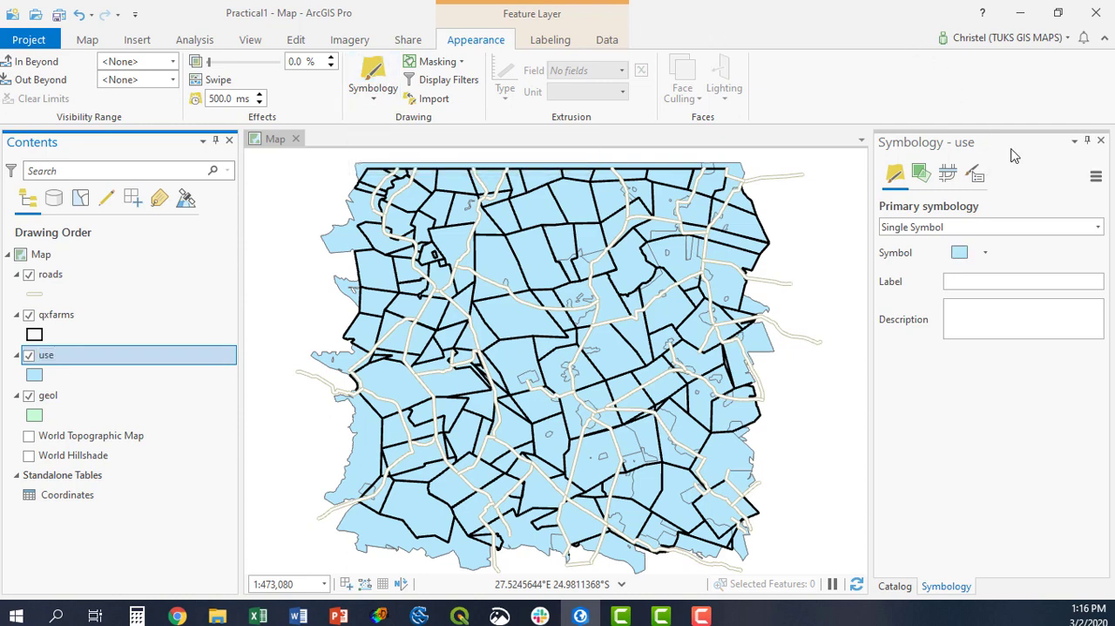
left_click(1098, 227)
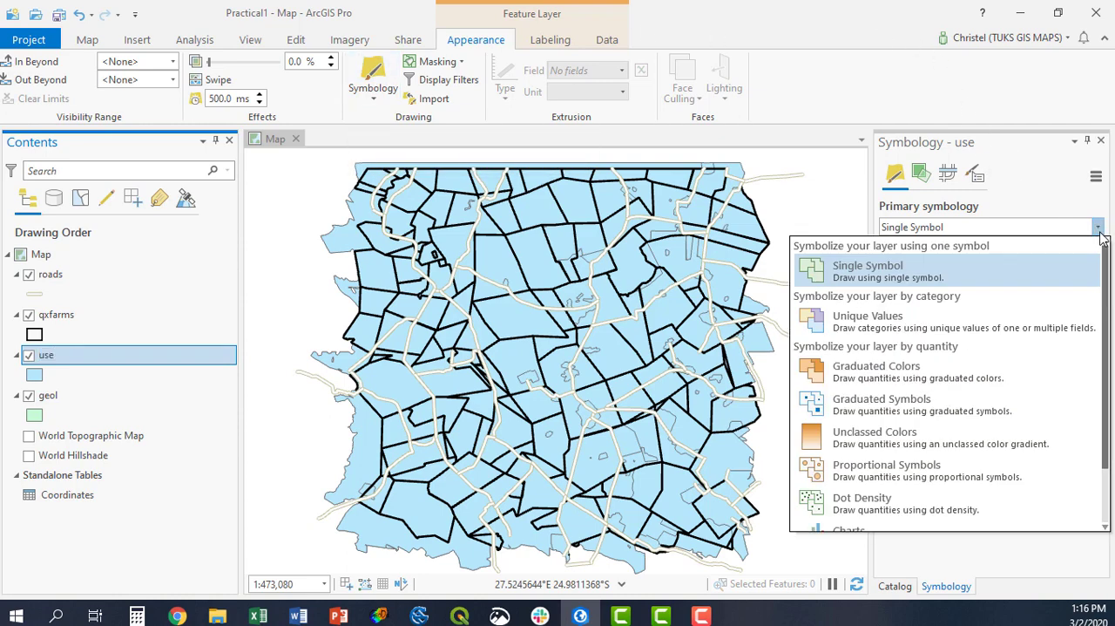
left_click(892, 325)
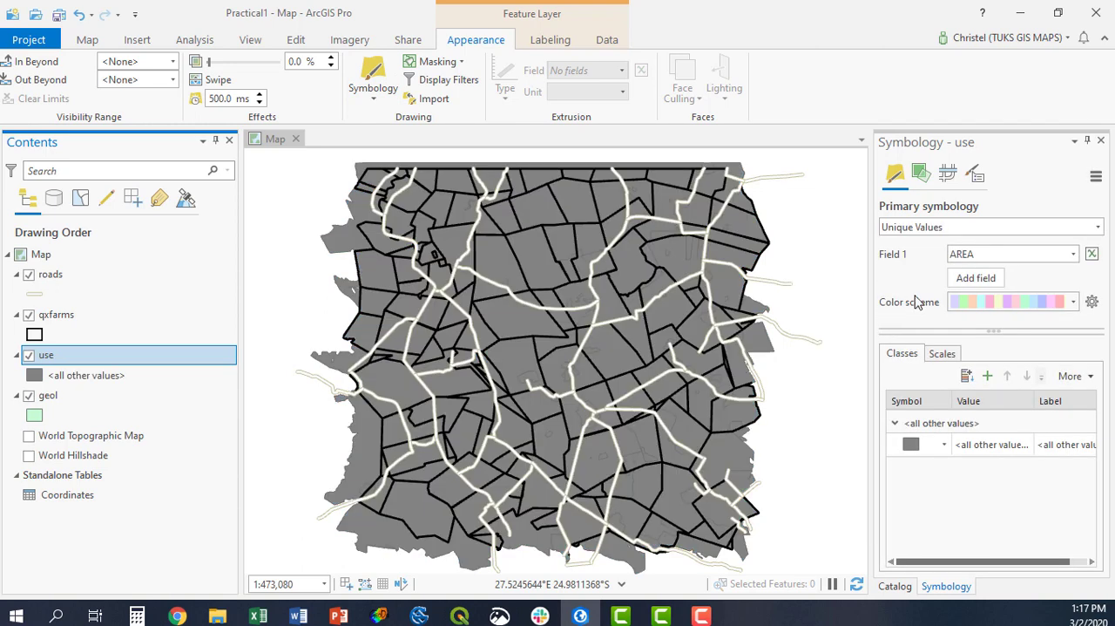
left_click(1075, 257)
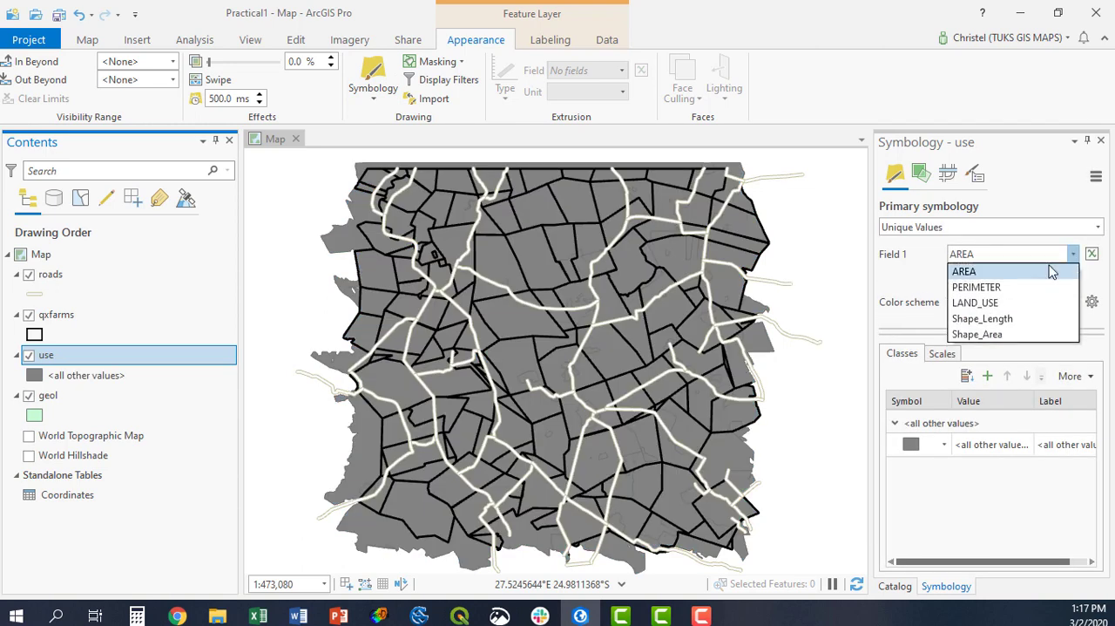
left_click(993, 304)
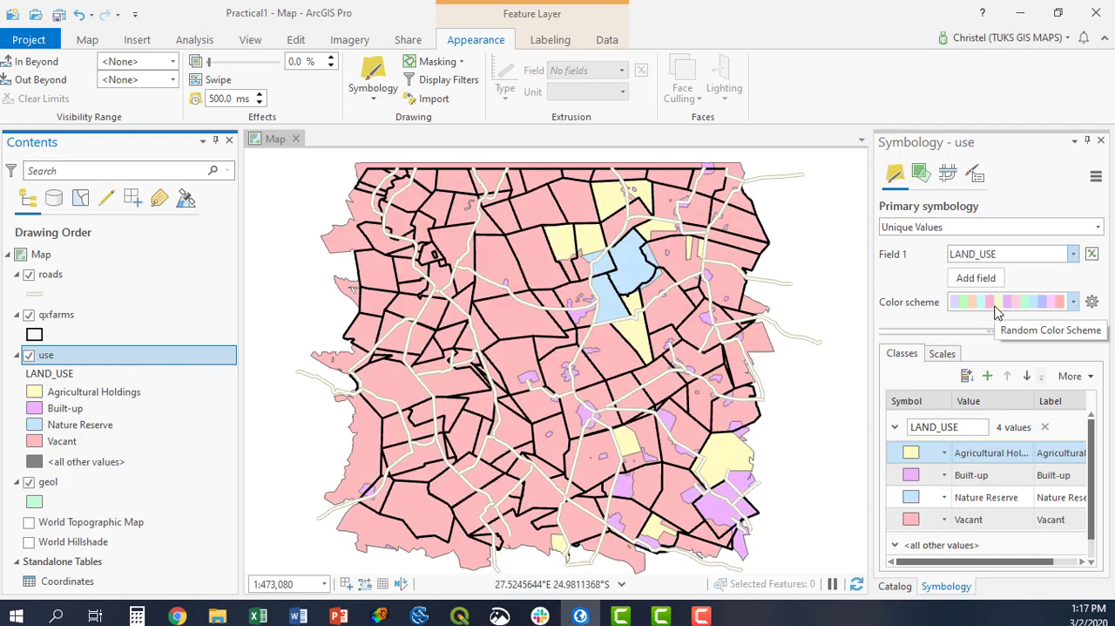
Open the symbol gallery for the Agricultural Holdings class, search it for agriculture, and clear the search.
left_click(972, 449)
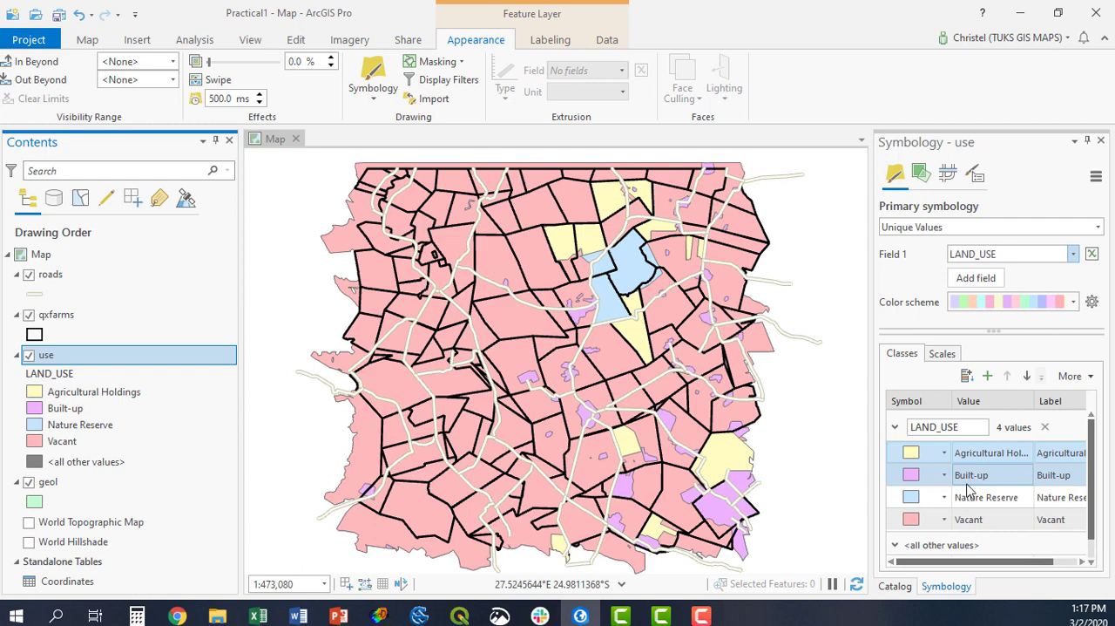
left_click(967, 519, "ctrl")
left_click(911, 453)
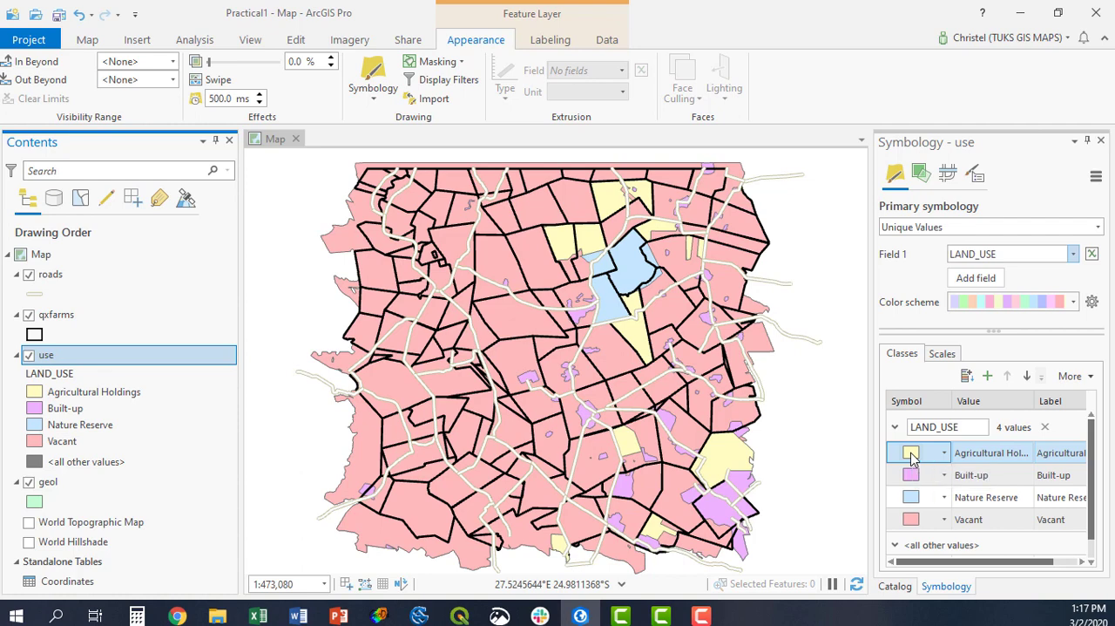
left_click(911, 453)
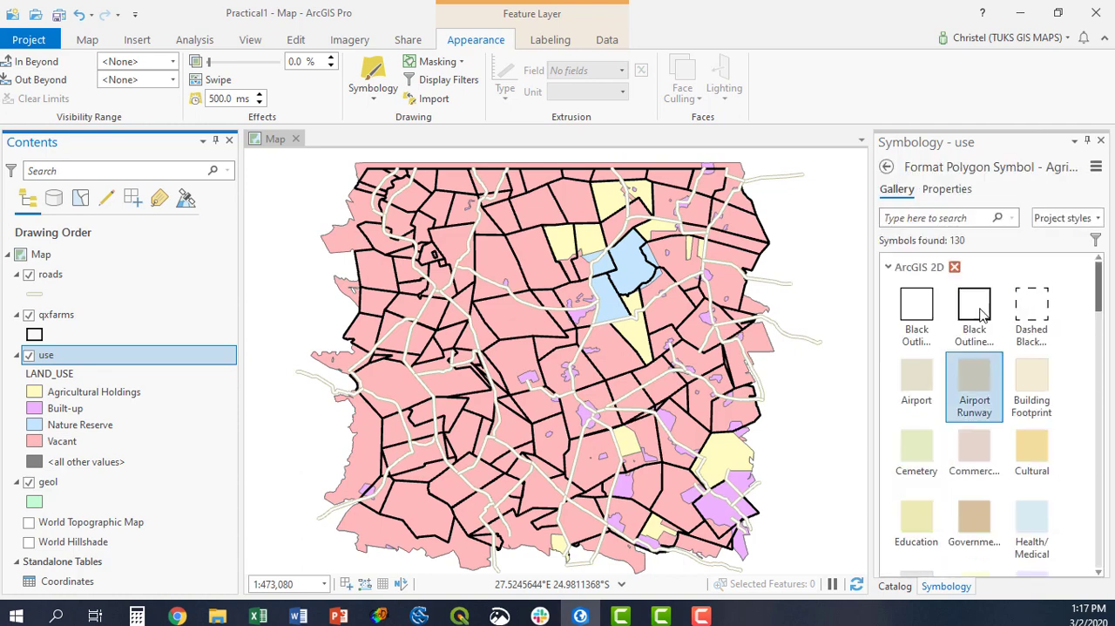
left_click(959, 224)
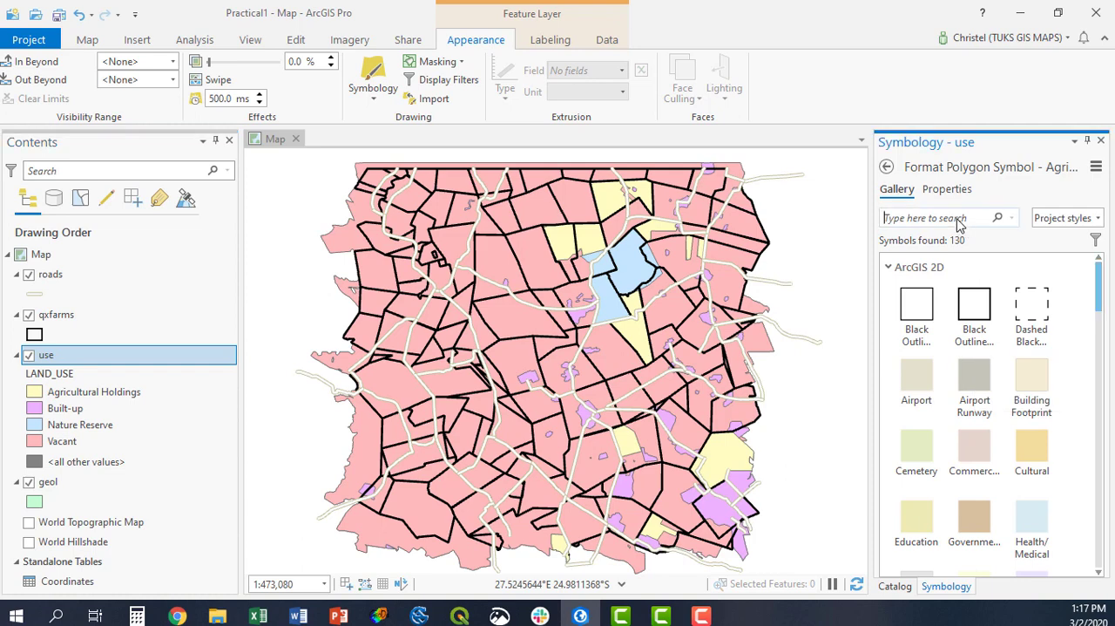
type("agricul")
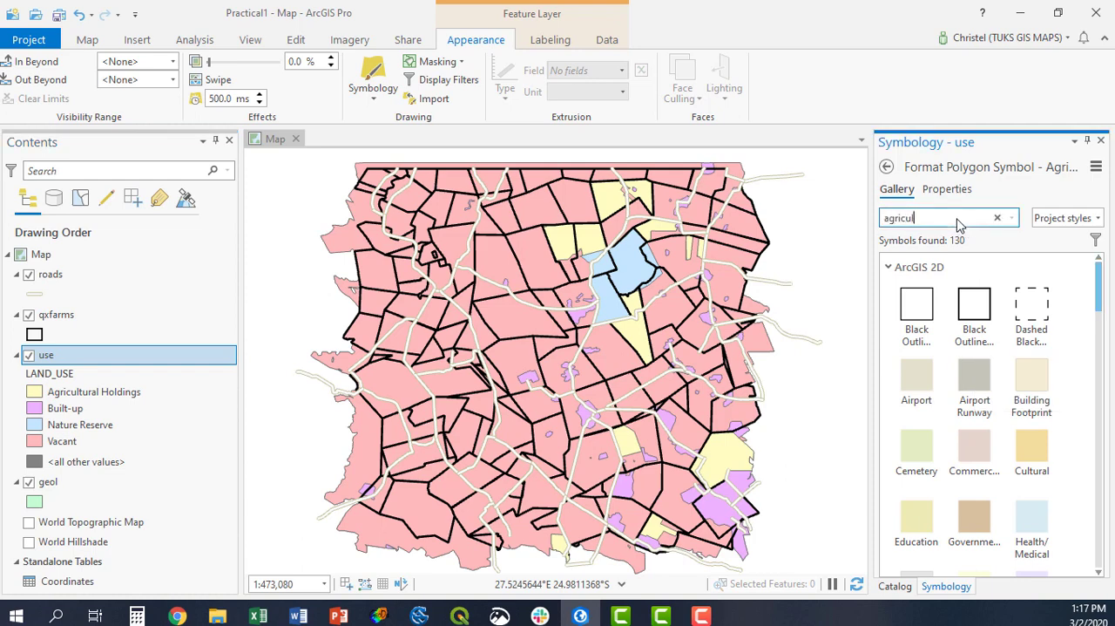
type("ture")
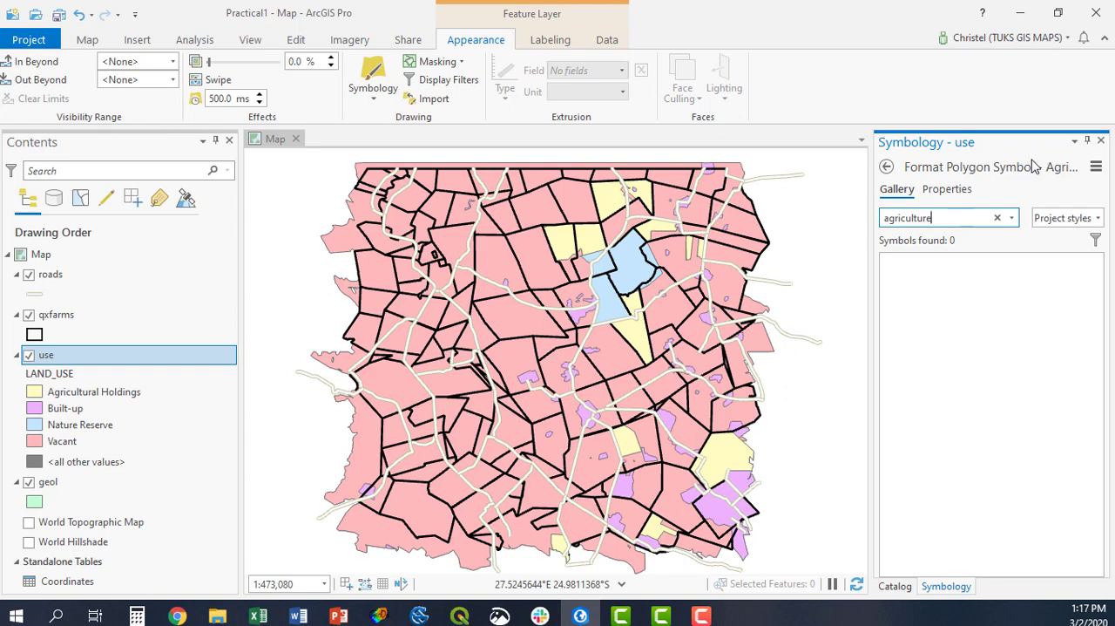
left_click(999, 218)
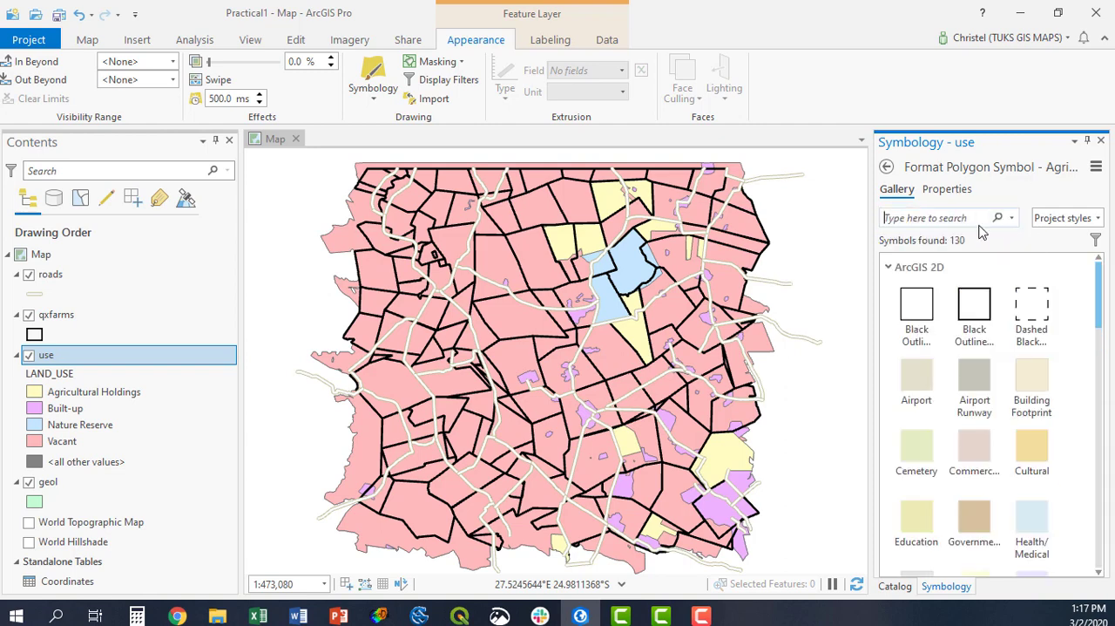
Try the Park symbol for the Agricultural Holdings class, replace it with the Open Pasture symbol, and return to the class list.
scroll(910, 418, "down", 4)
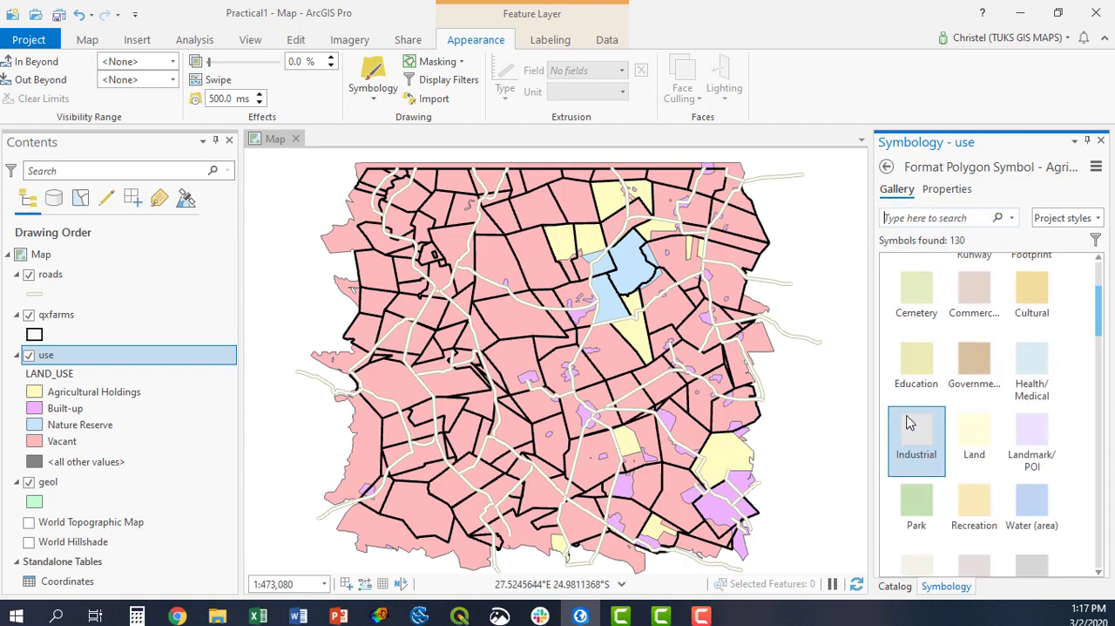
left_click(910, 415)
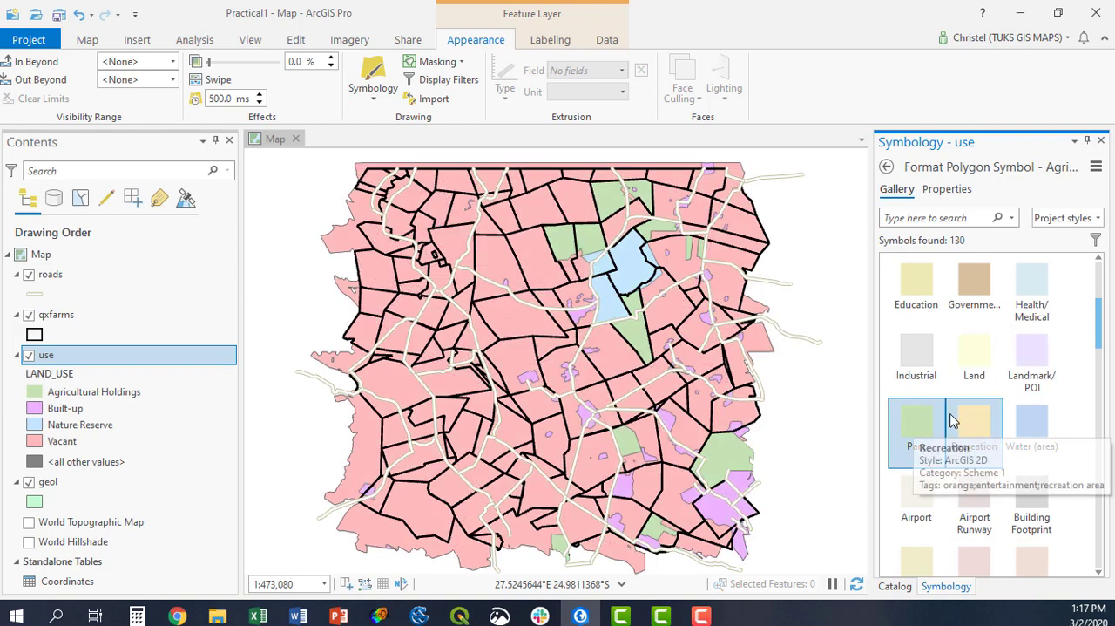
scroll(951, 420, "down", 1)
scroll(951, 420, "down", 4)
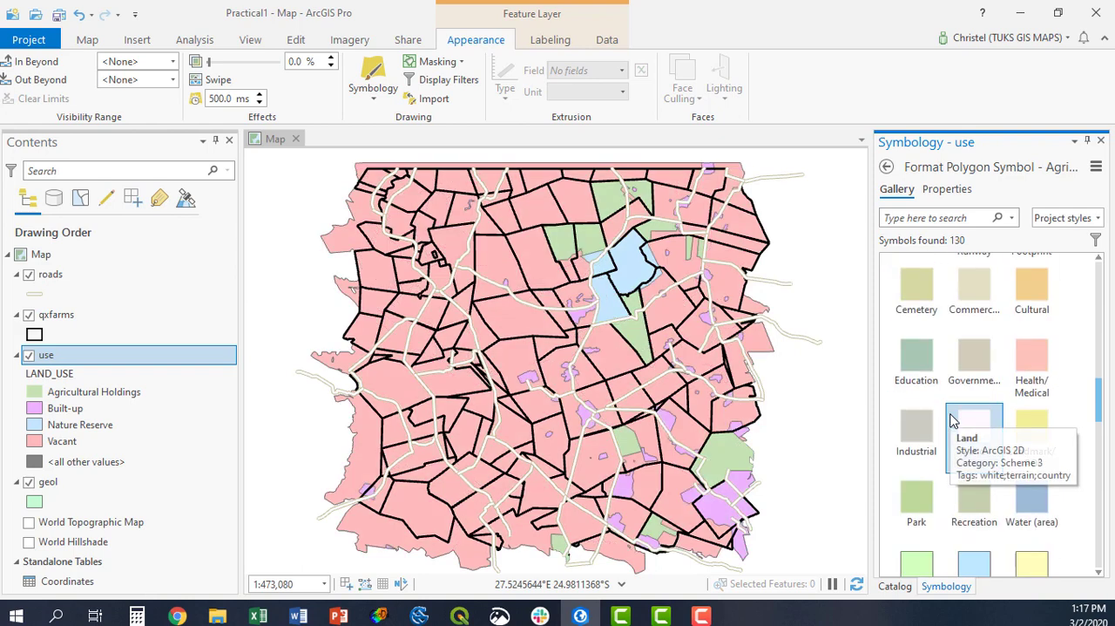
scroll(952, 420, "down", 6)
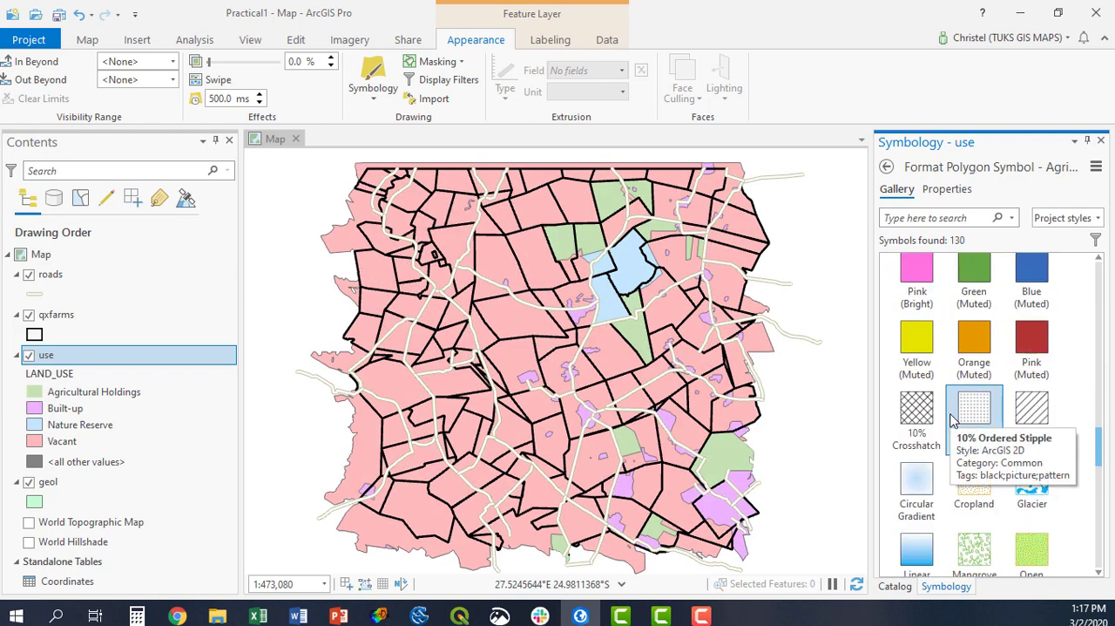
scroll(976, 528, "down", 1)
scroll(976, 488, "down", 1)
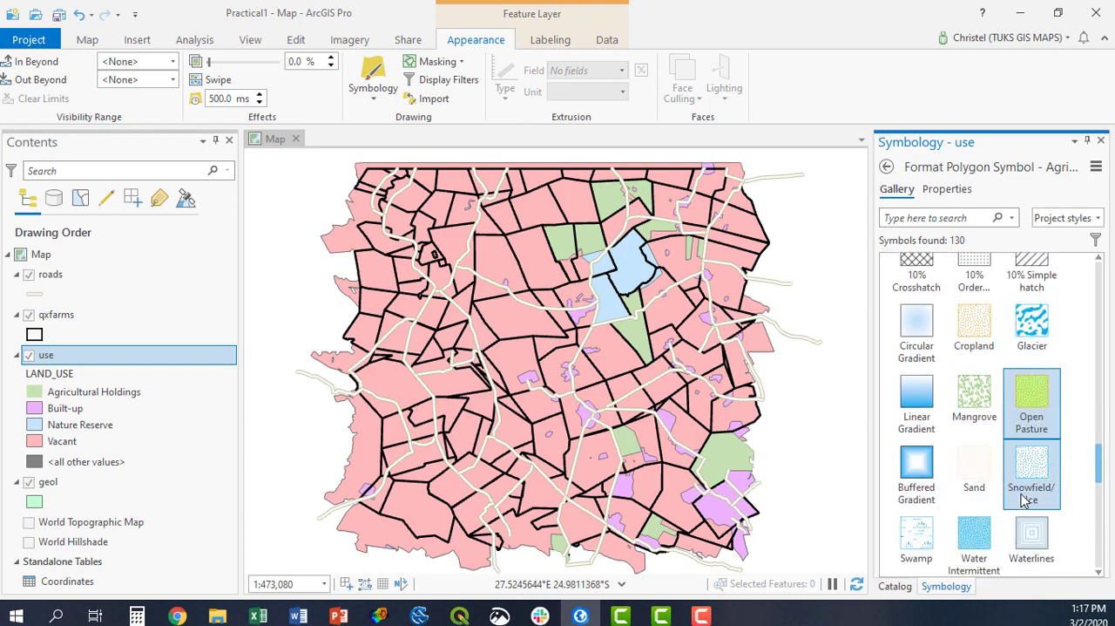
left_click(1046, 397)
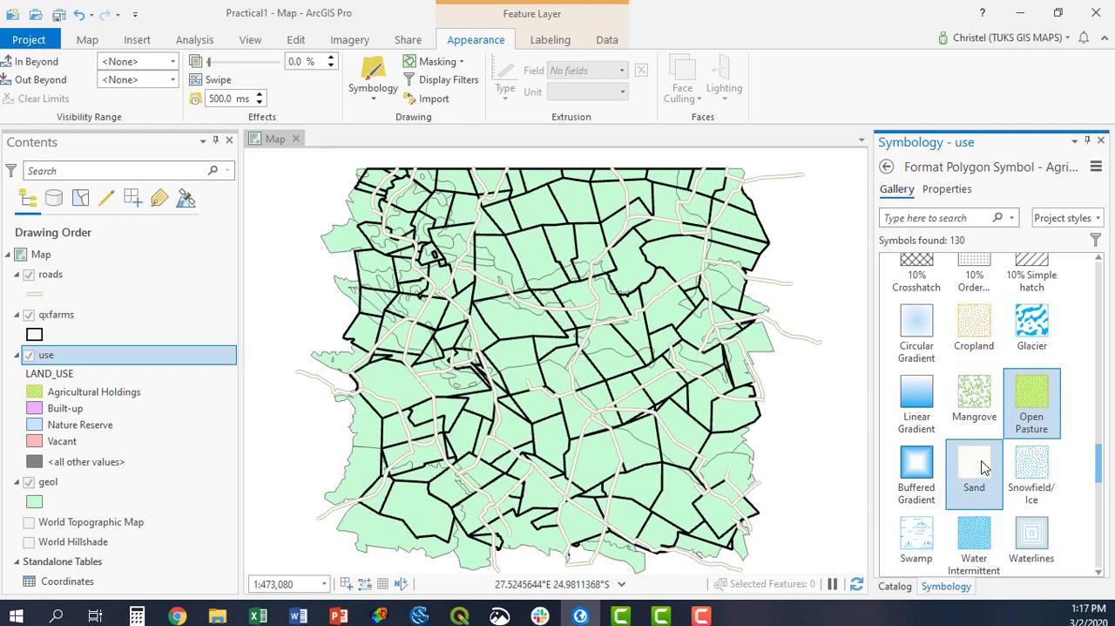
scroll(974, 458, "down", 4)
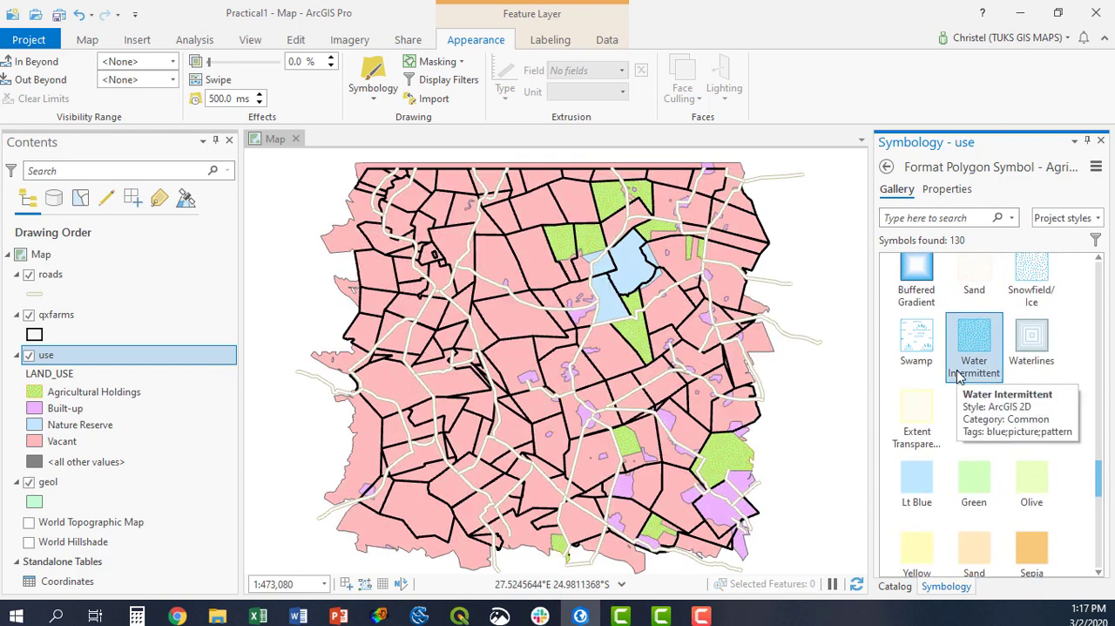
left_click(887, 167)
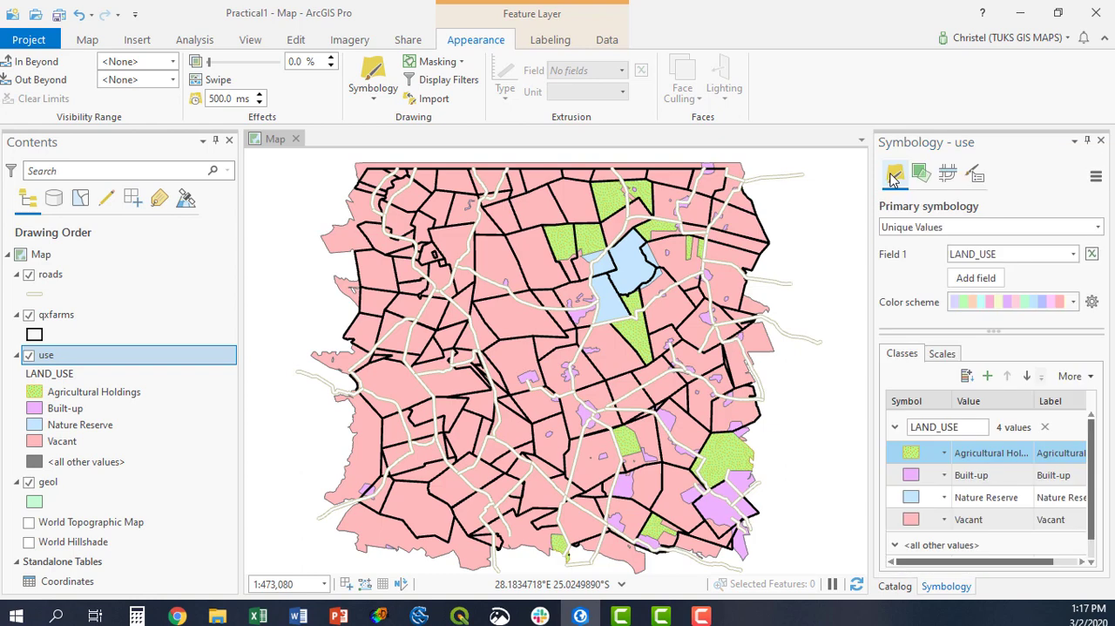
Search the symbol gallery for urban for the Built-up class, clear the search, and return to the class list.
left_click(912, 476)
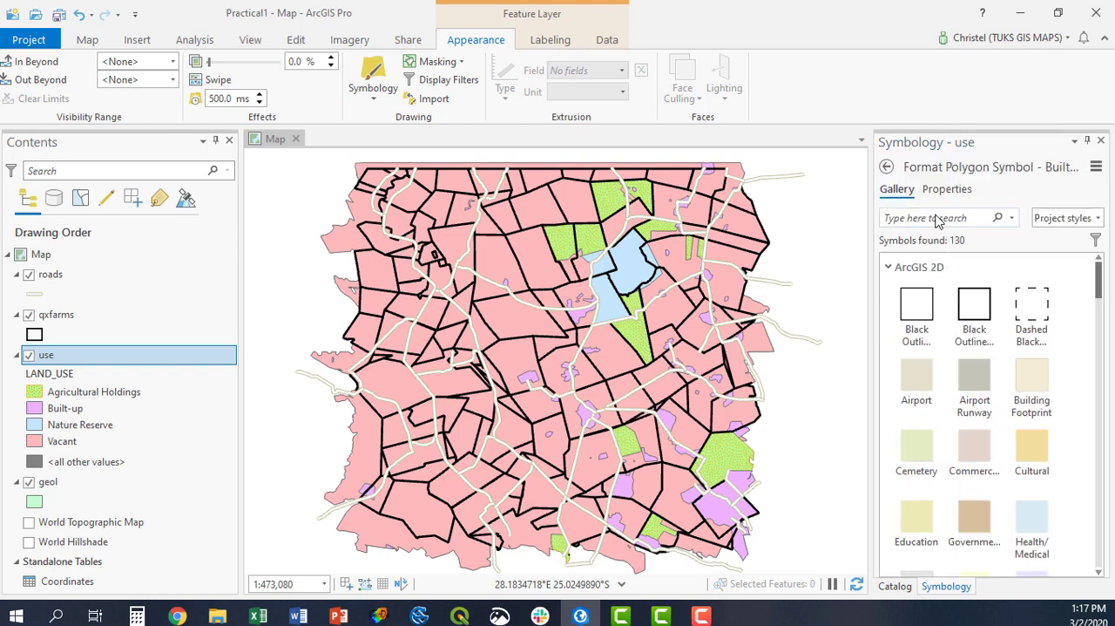
left_click(937, 218)
type("urban")
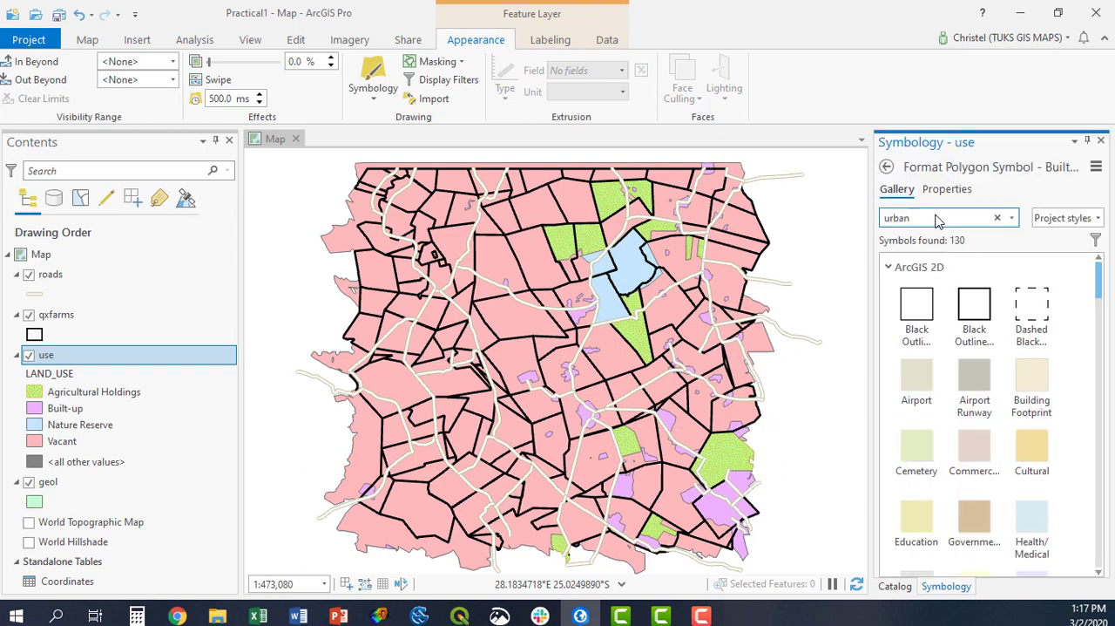
key("Return")
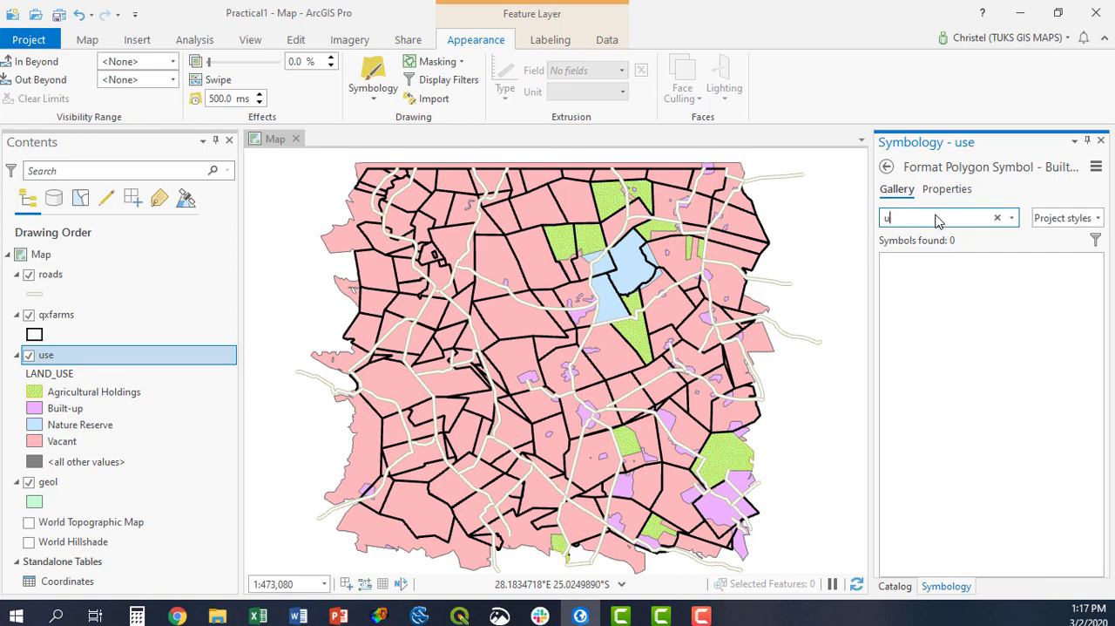
key("BackSpace")
type("re")
key("BackSpace")
key("BackSpace")
key("BackSpace")
key("BackSpace")
key("BackSpace")
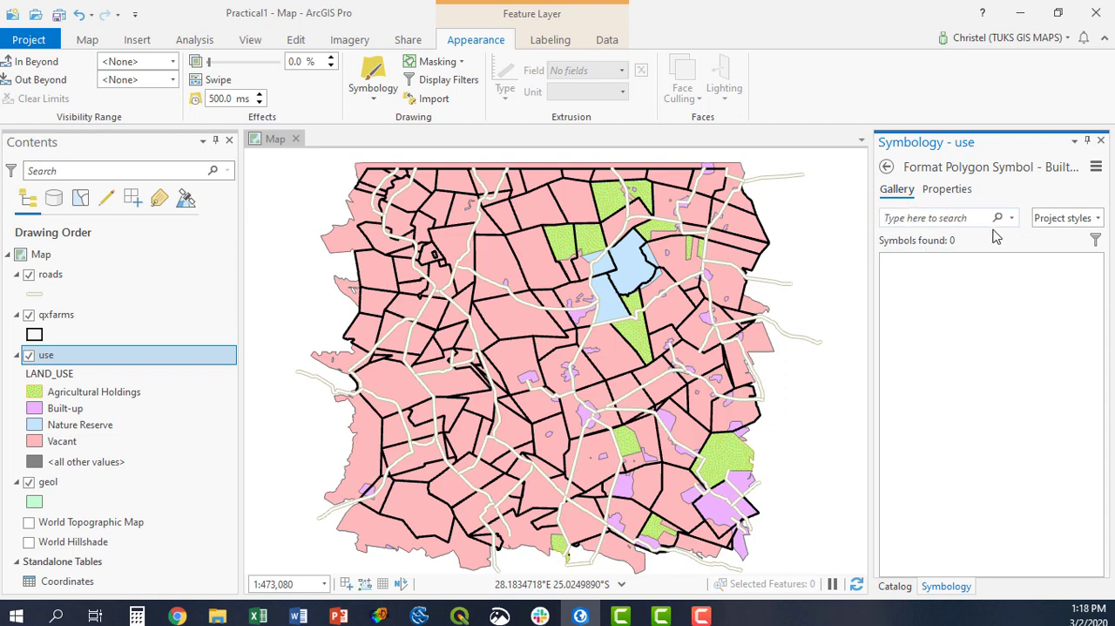
left_click(886, 166)
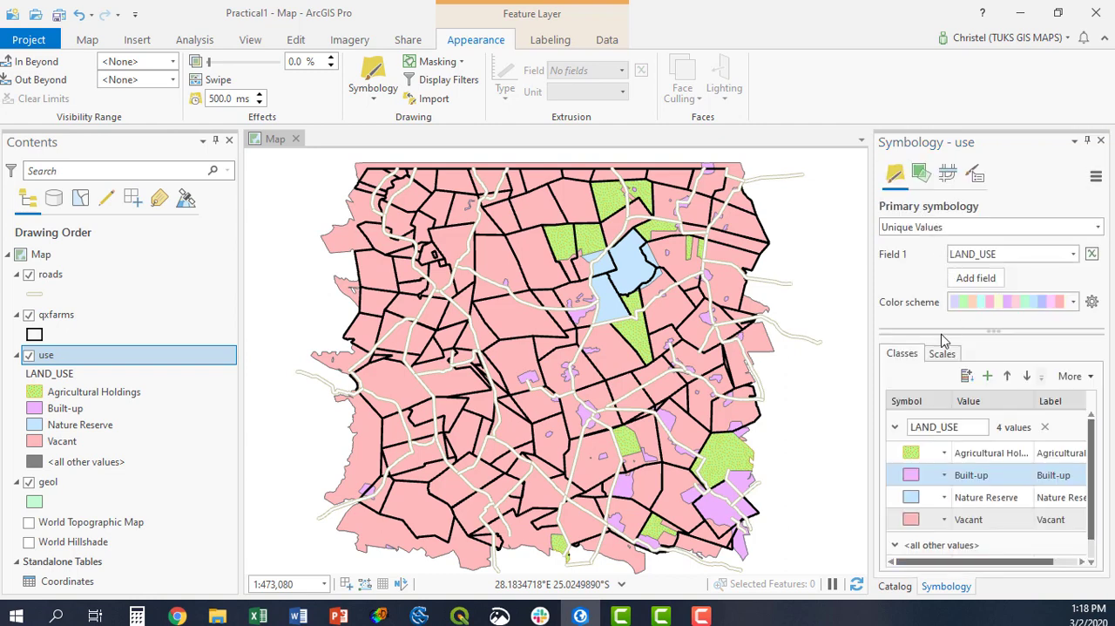
Browse the ArcGIS 2D symbols for the Built-up class and apply the pale Industrial symbol from Scheme 2.
left_click(911, 475)
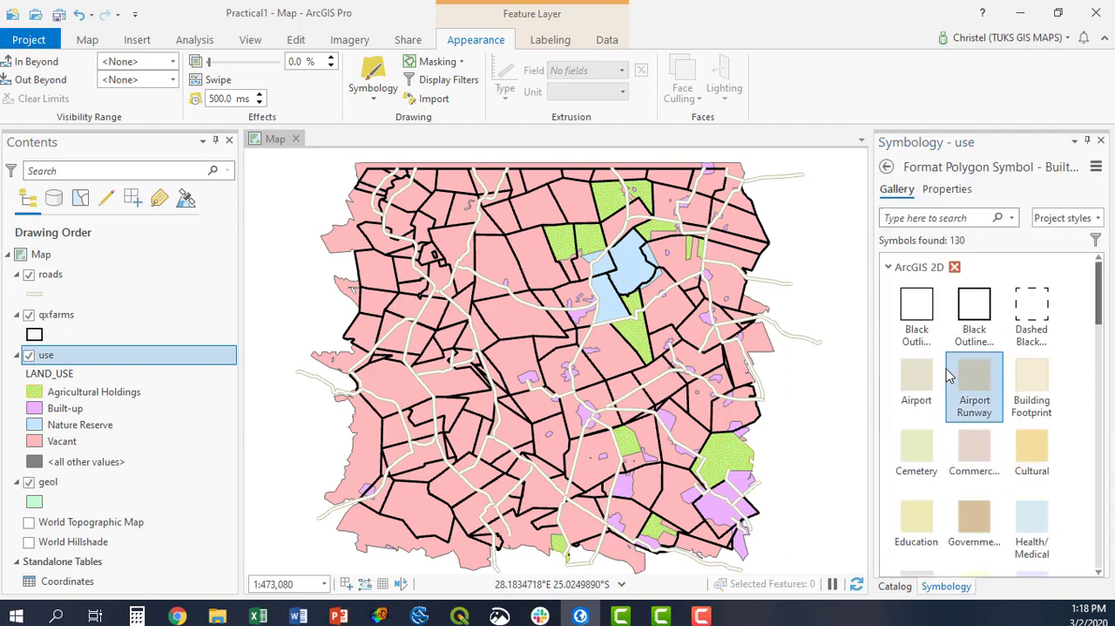
scroll(947, 376, "down", 1)
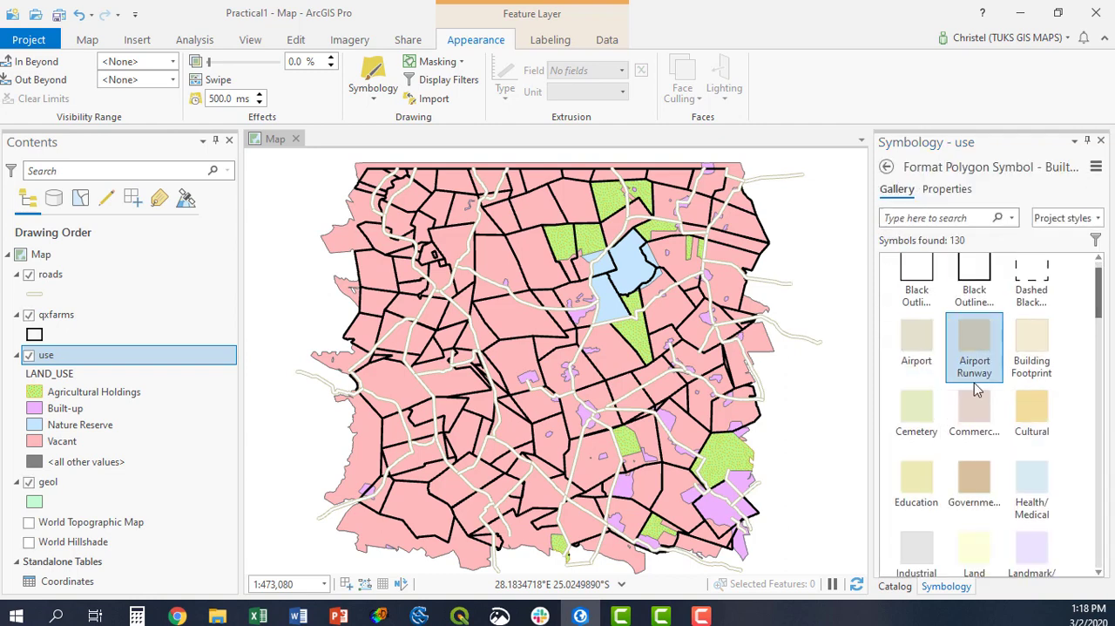
scroll(972, 406, "down", 1)
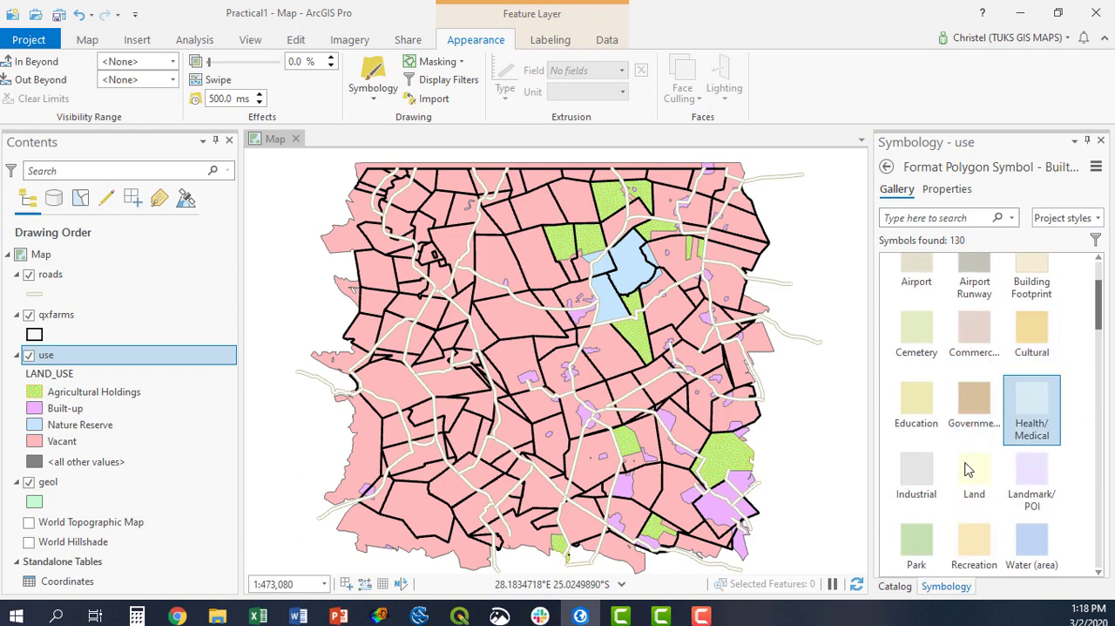
scroll(919, 471, "down", 1)
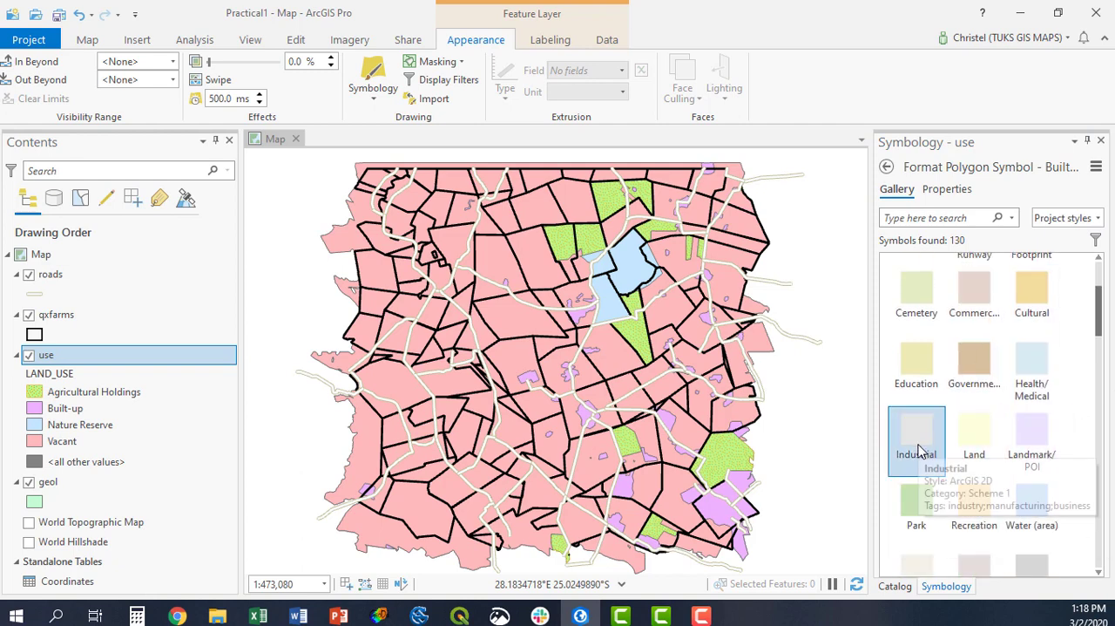
scroll(924, 448, "down", 2)
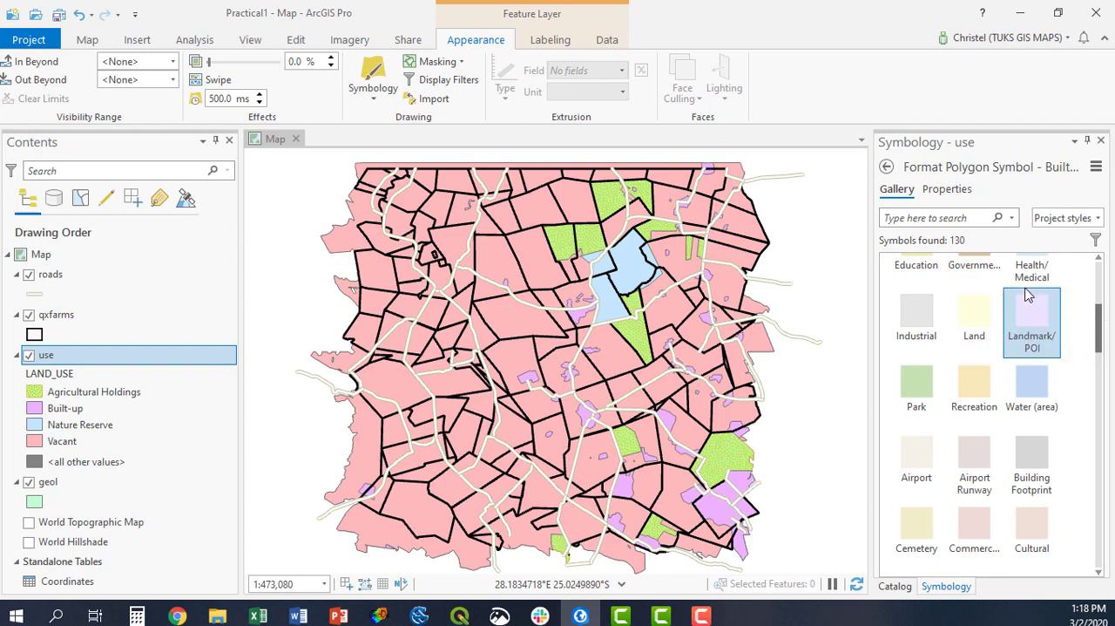
scroll(998, 346, "down", 1)
scroll(999, 347, "down", 5)
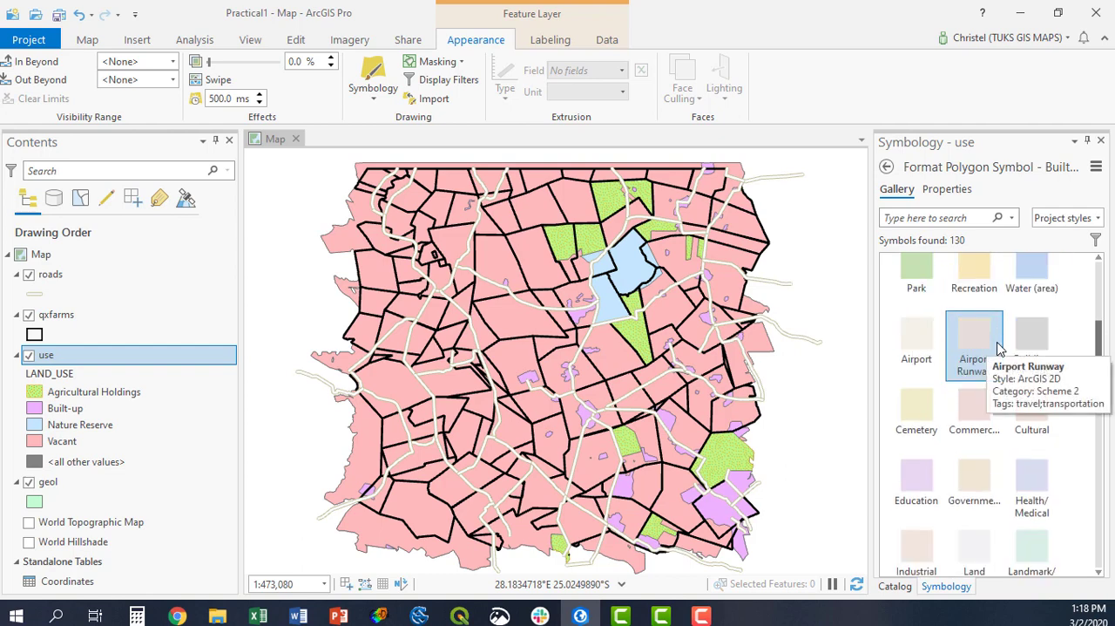
scroll(998, 346, "down", 4)
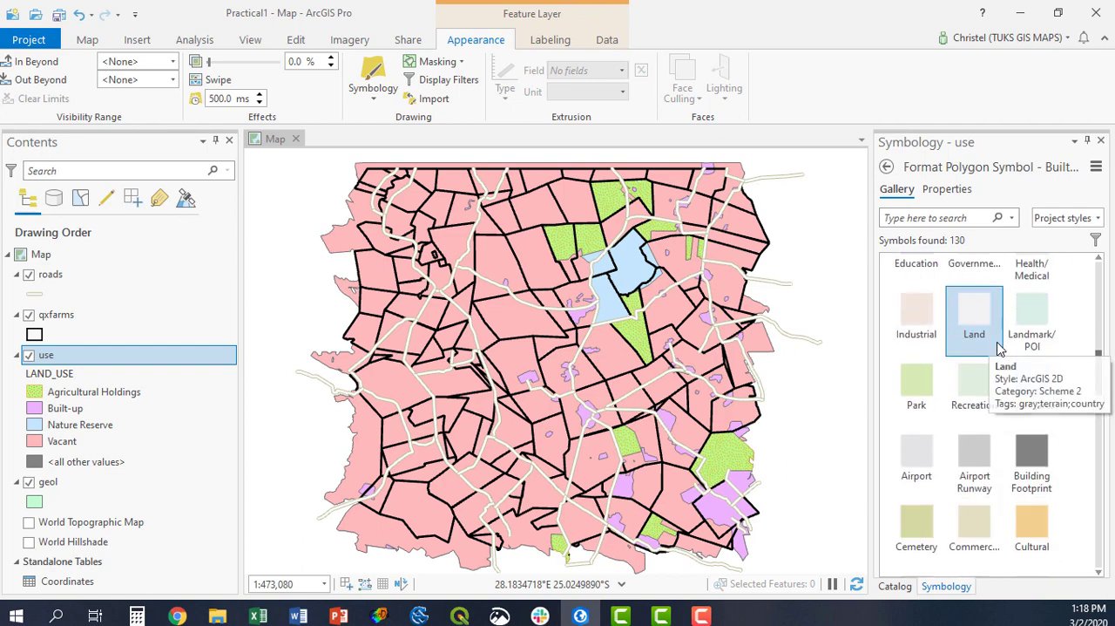
scroll(999, 347, "down", 4)
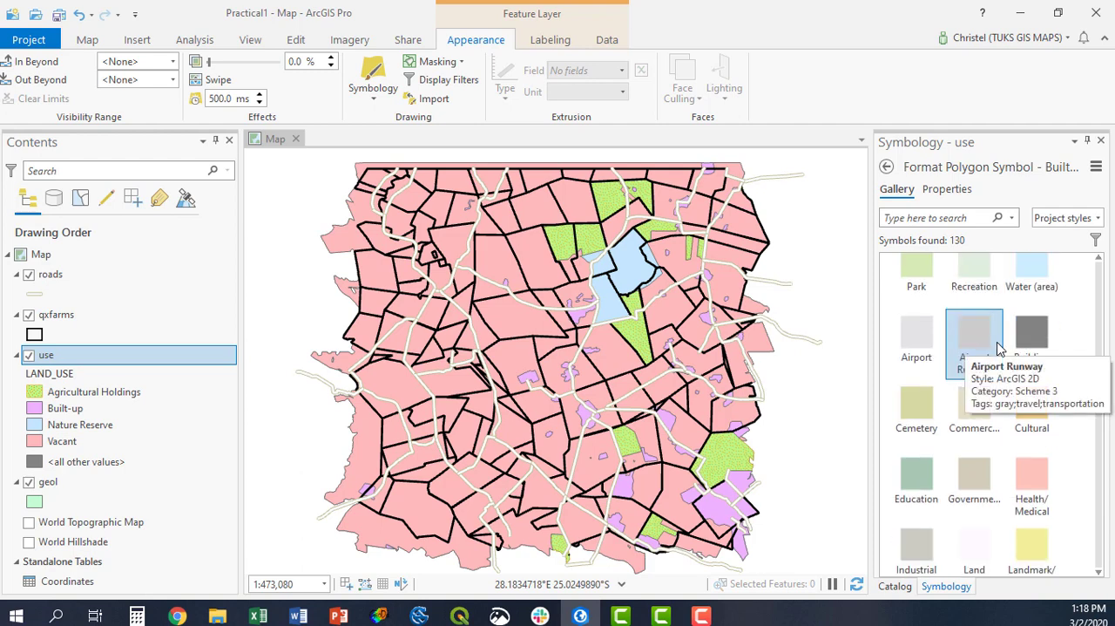
scroll(998, 347, "down", 1)
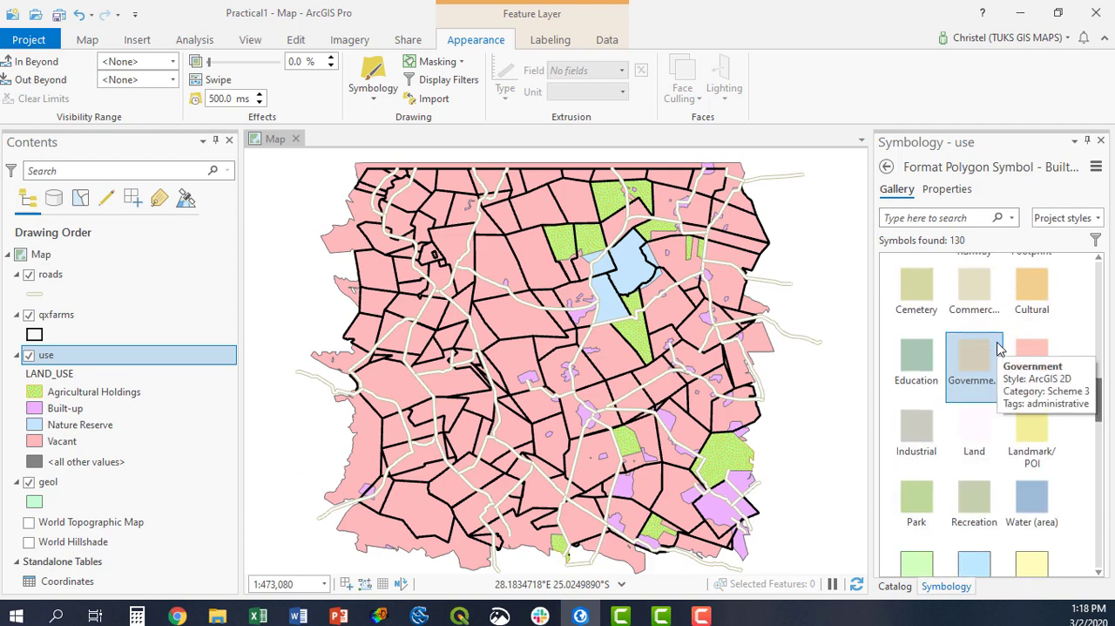
scroll(985, 357, "down", 3)
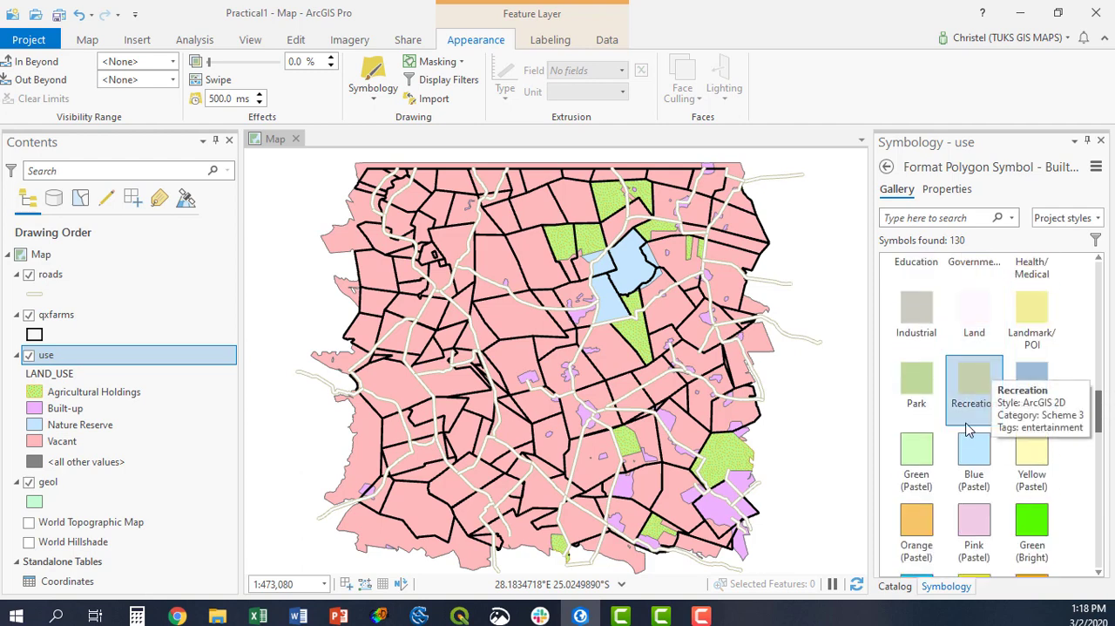
scroll(967, 427, "down", 2)
scroll(967, 427, "up", 2)
scroll(967, 427, "up", 6)
scroll(967, 427, "down", 4)
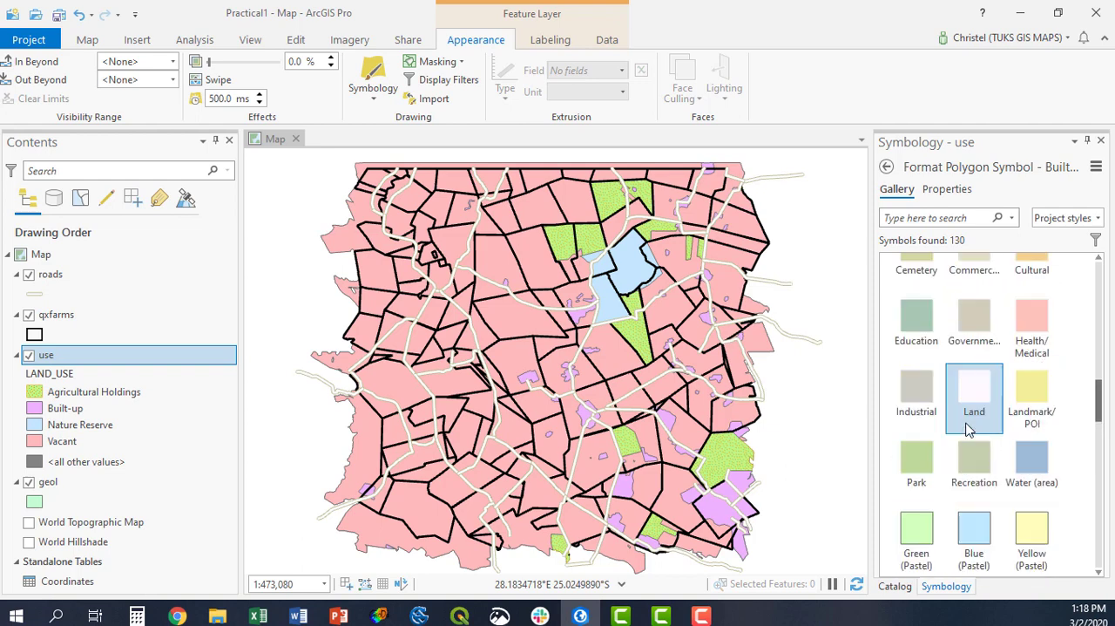
scroll(967, 427, "down", 10)
scroll(960, 400, "up", 2)
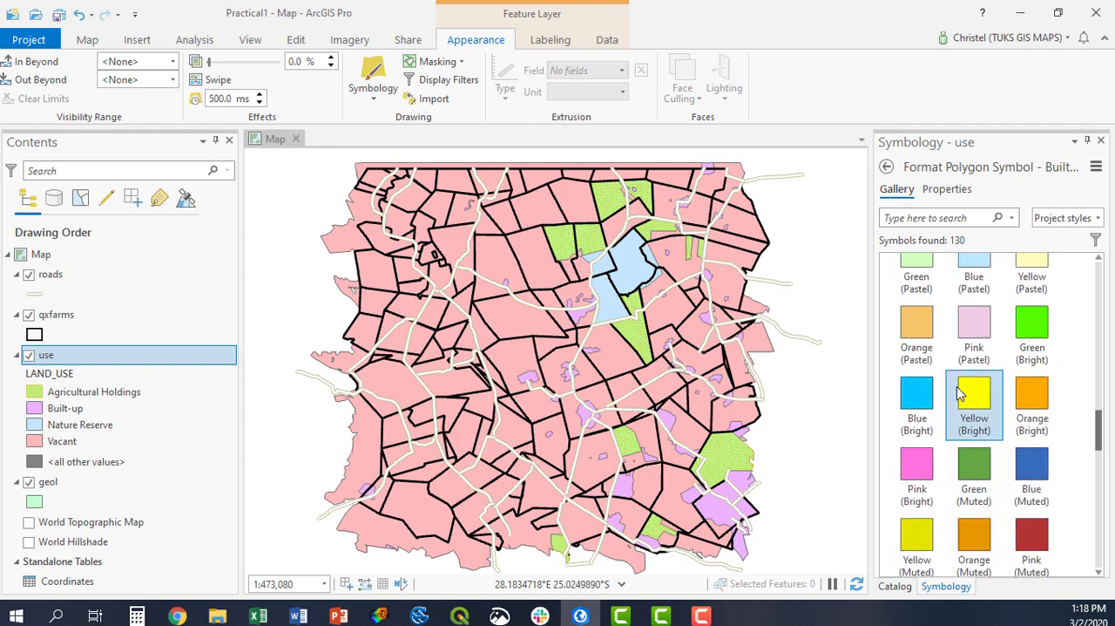
scroll(958, 394, "up", 5)
scroll(958, 394, "up", 5)
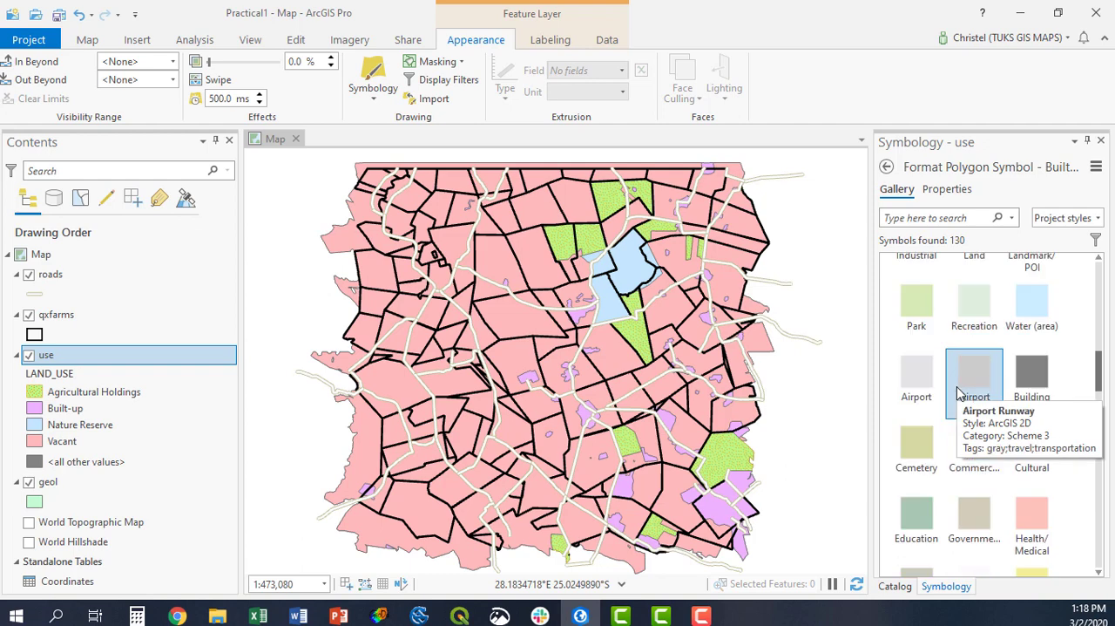
scroll(959, 393, "up", 1)
scroll(985, 366, "up", 2)
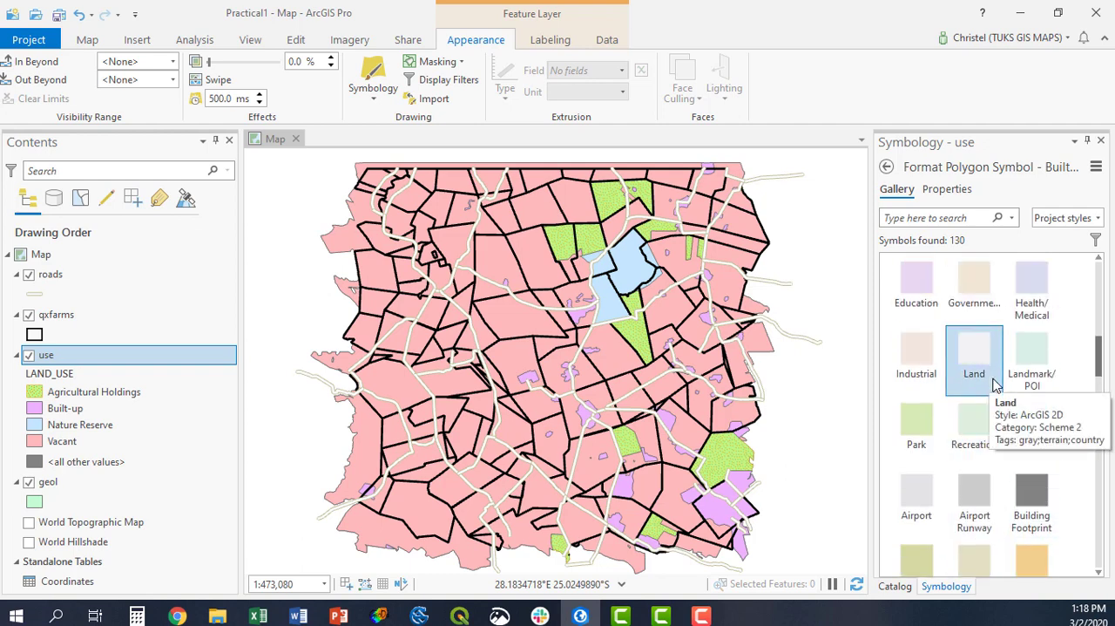
left_click(912, 358)
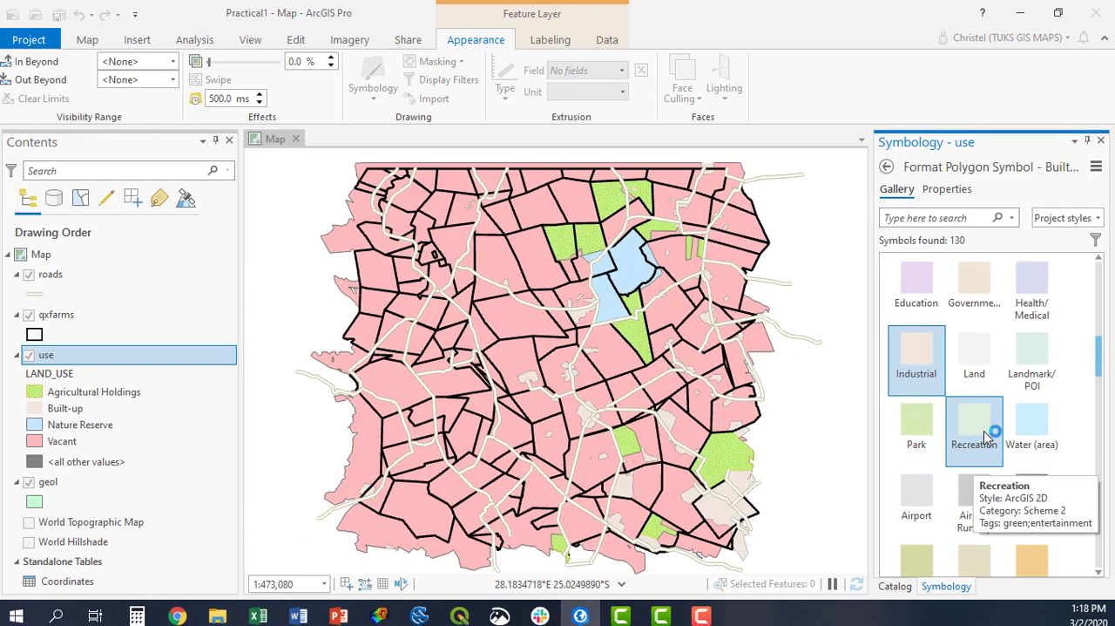
Apply the green ArcGIS 2D Park symbol to the Nature Reserve class and return to the class list.
left_click(886, 166)
left_click(912, 499)
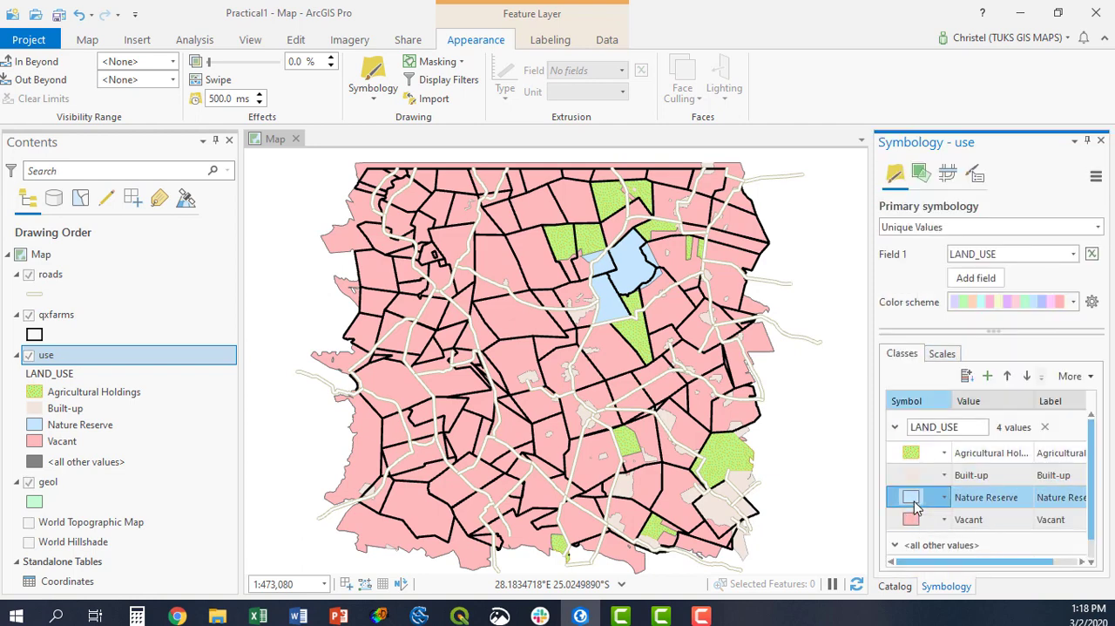
scroll(958, 403, "down", 5)
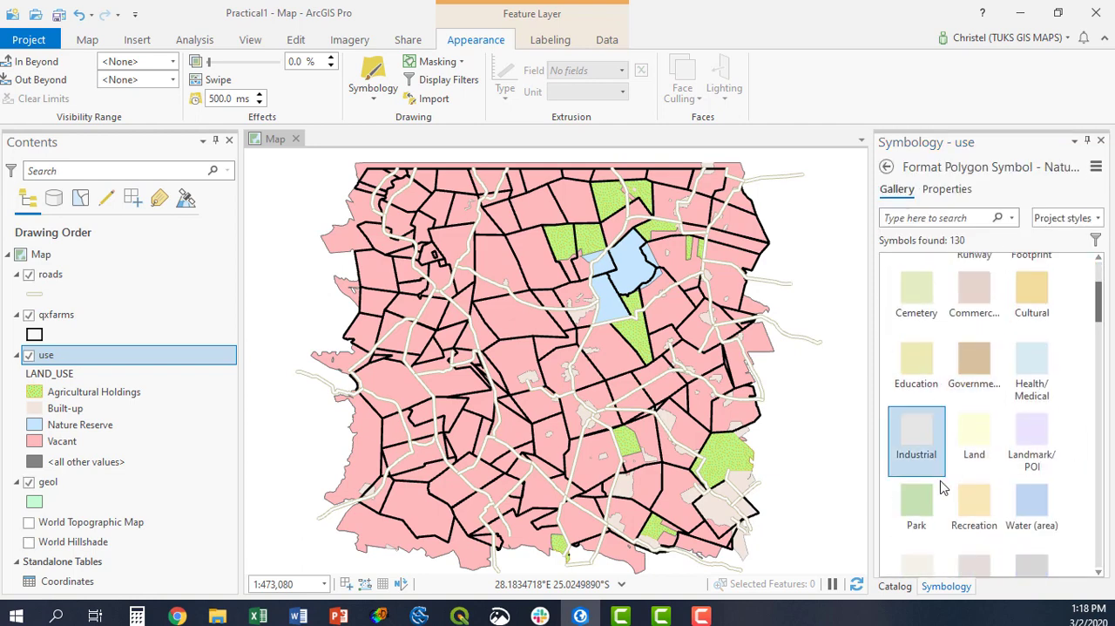
left_click(939, 493)
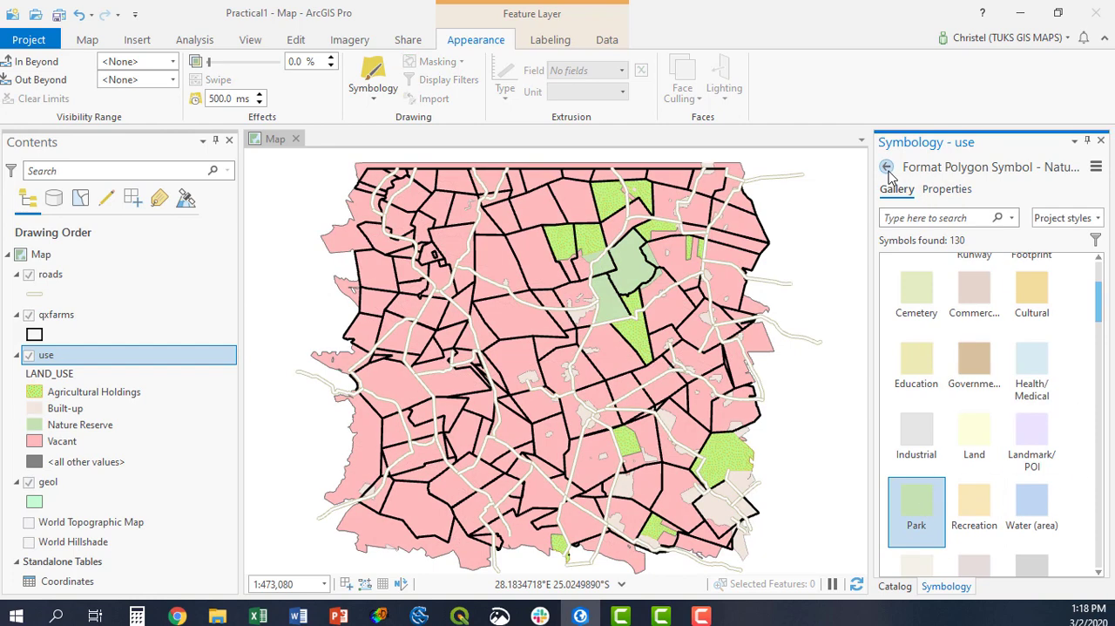
left_click(886, 166)
Browse the ArcGIS 2D symbols for the Vacant class, apply Grey 10%, and return to the class list.
scroll(932, 505, "down", 1)
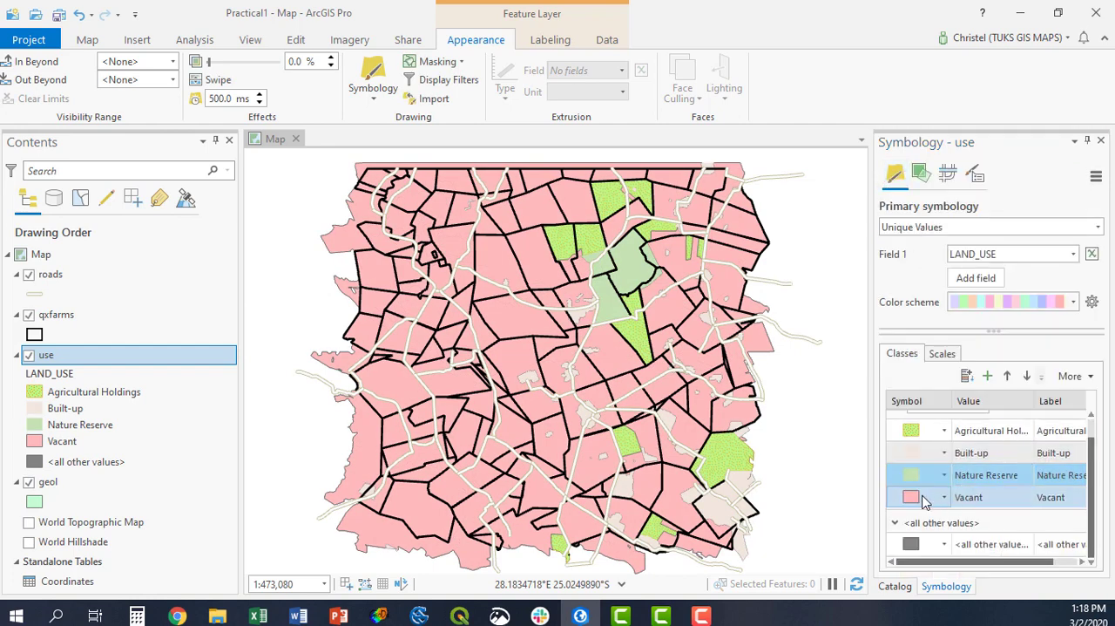
left_click(922, 497)
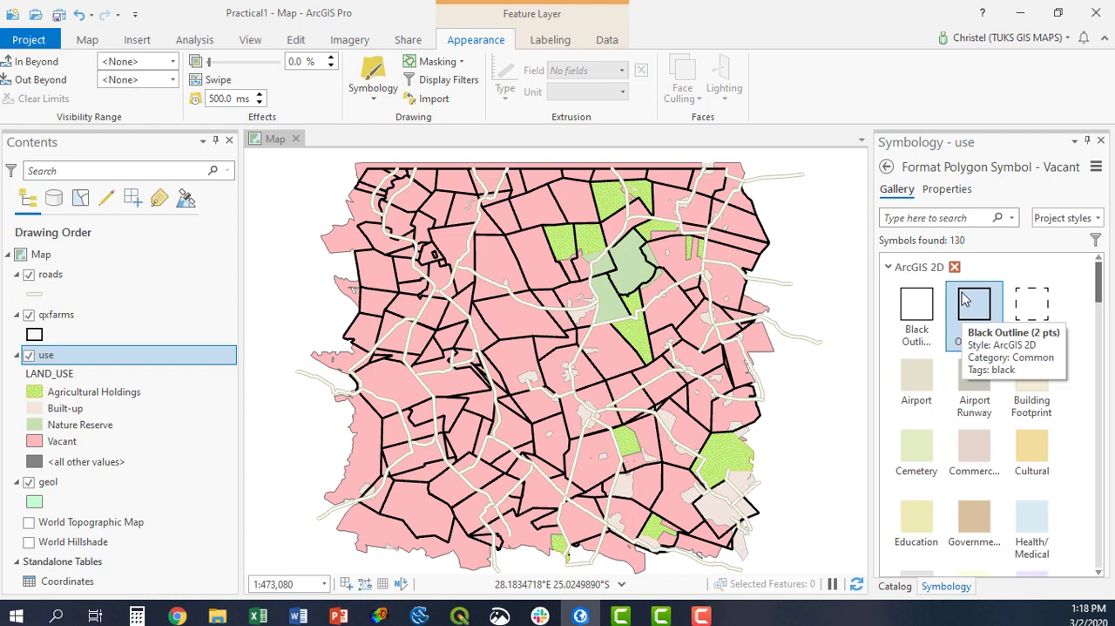
scroll(974, 442, "down", 5)
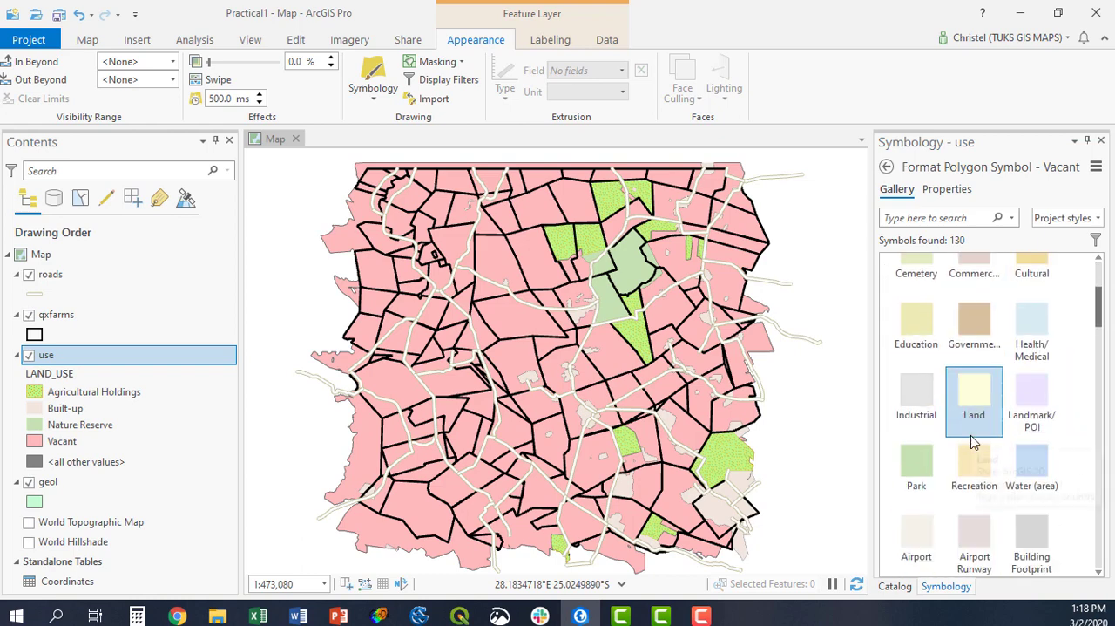
scroll(974, 441, "down", 6)
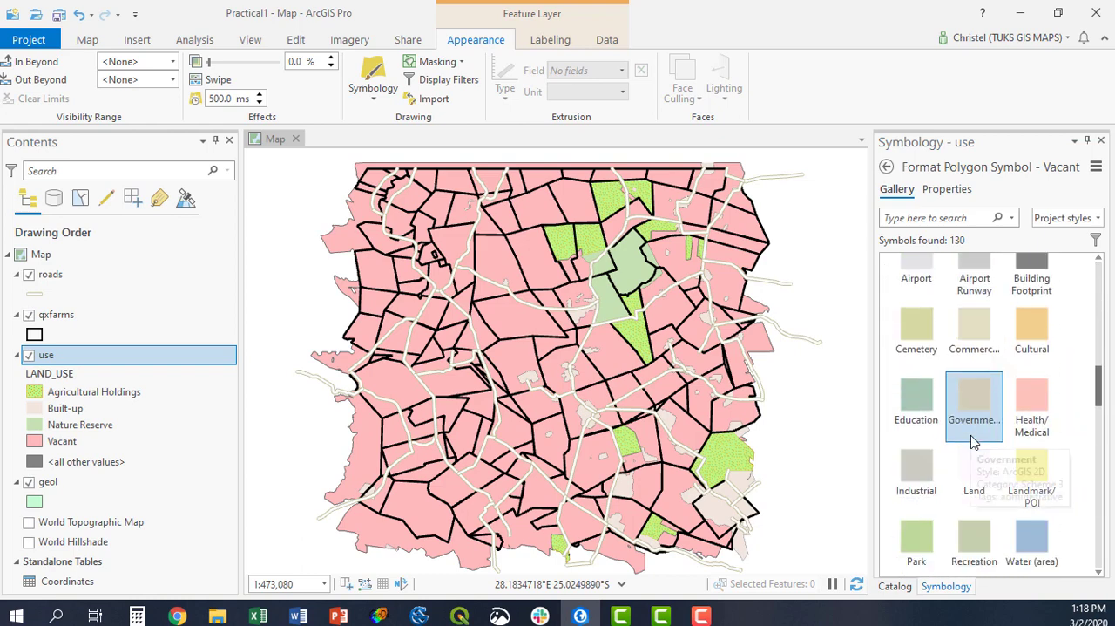
scroll(974, 441, "down", 4)
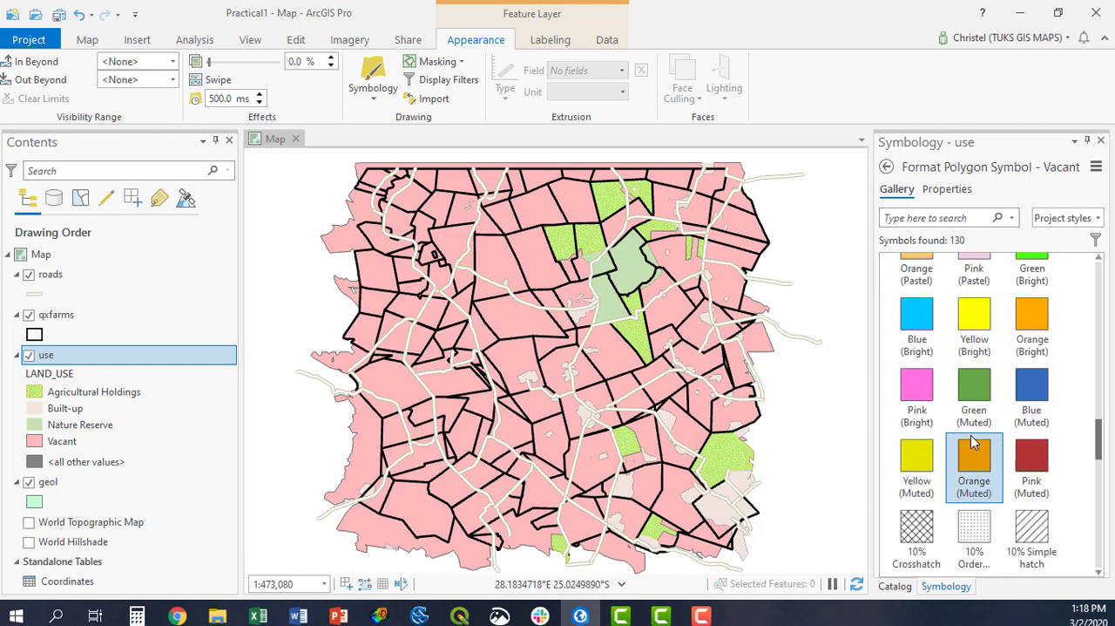
scroll(974, 441, "down", 2)
scroll(974, 442, "up", 2)
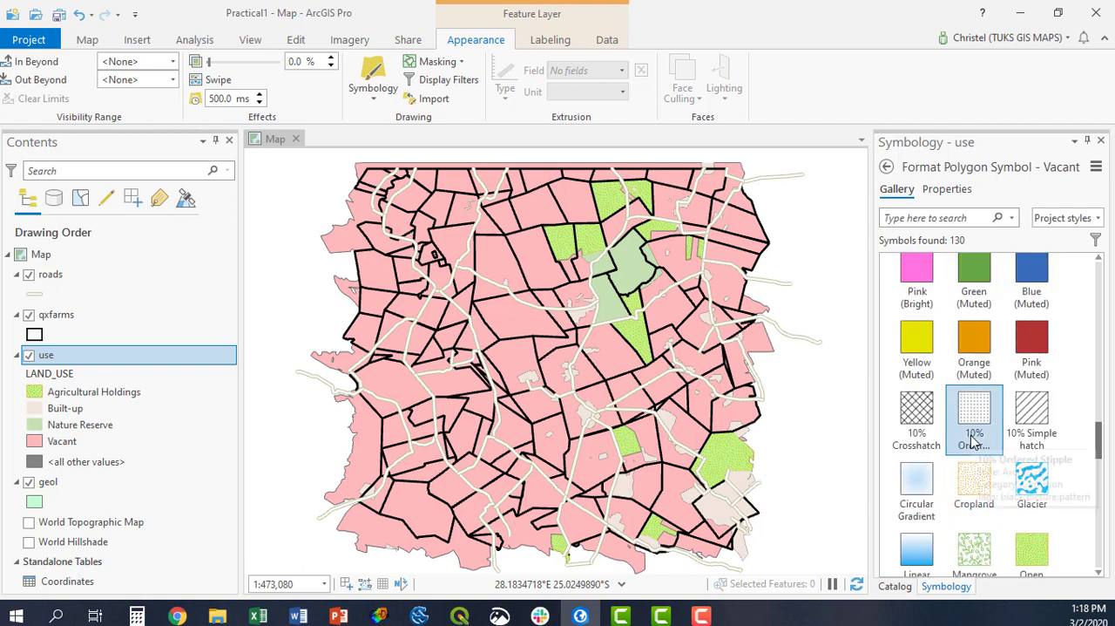
scroll(974, 442, "down", 1)
scroll(974, 442, "down", 4)
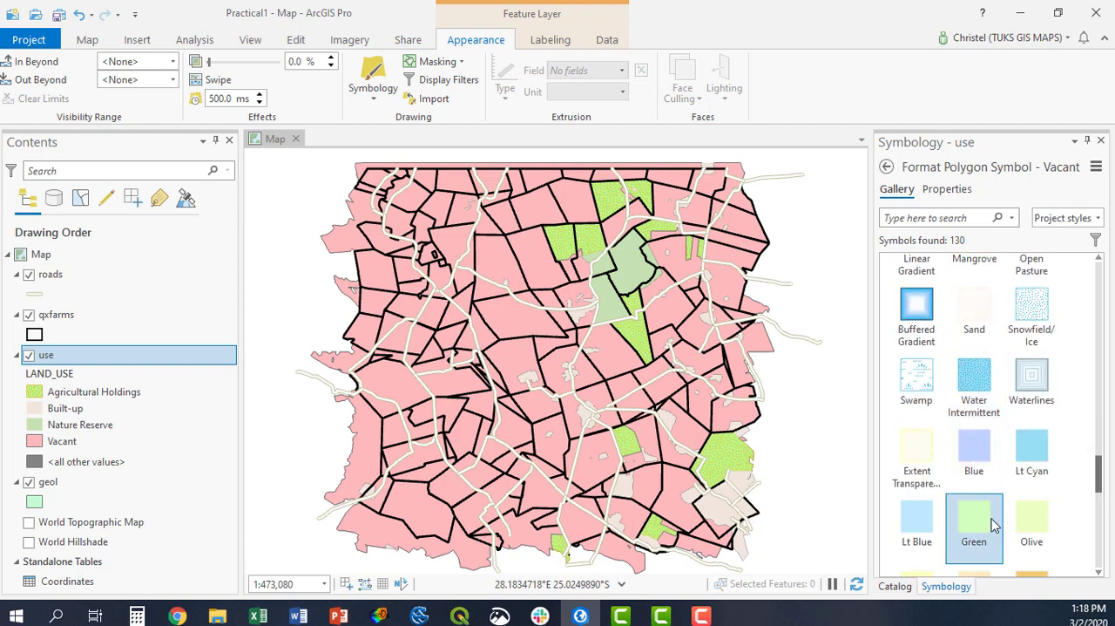
scroll(974, 492, "down", 3)
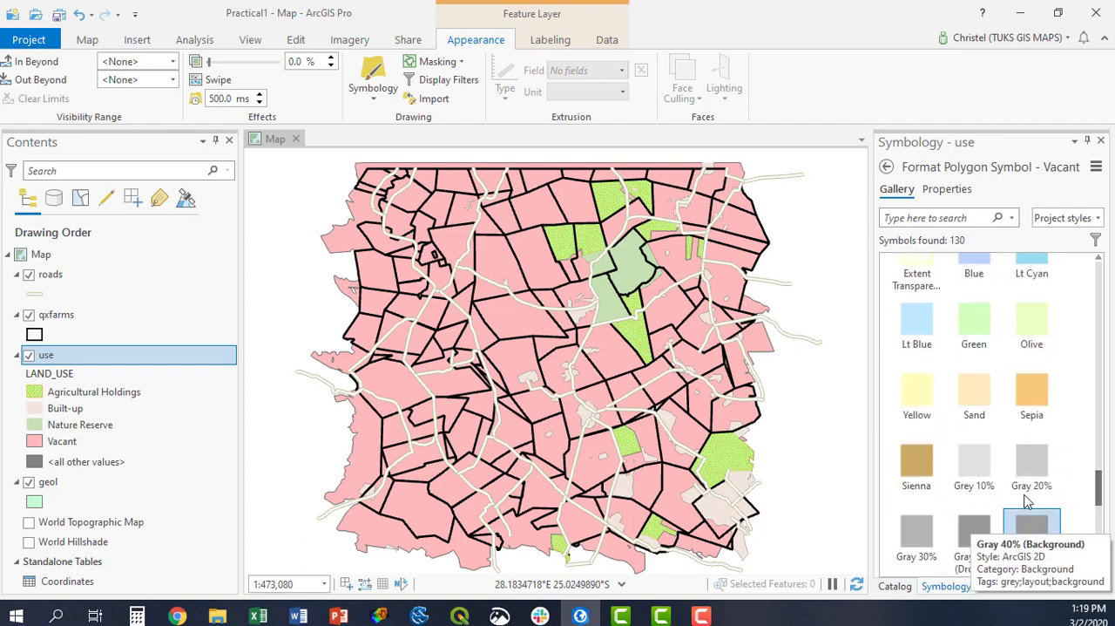
left_click(983, 467)
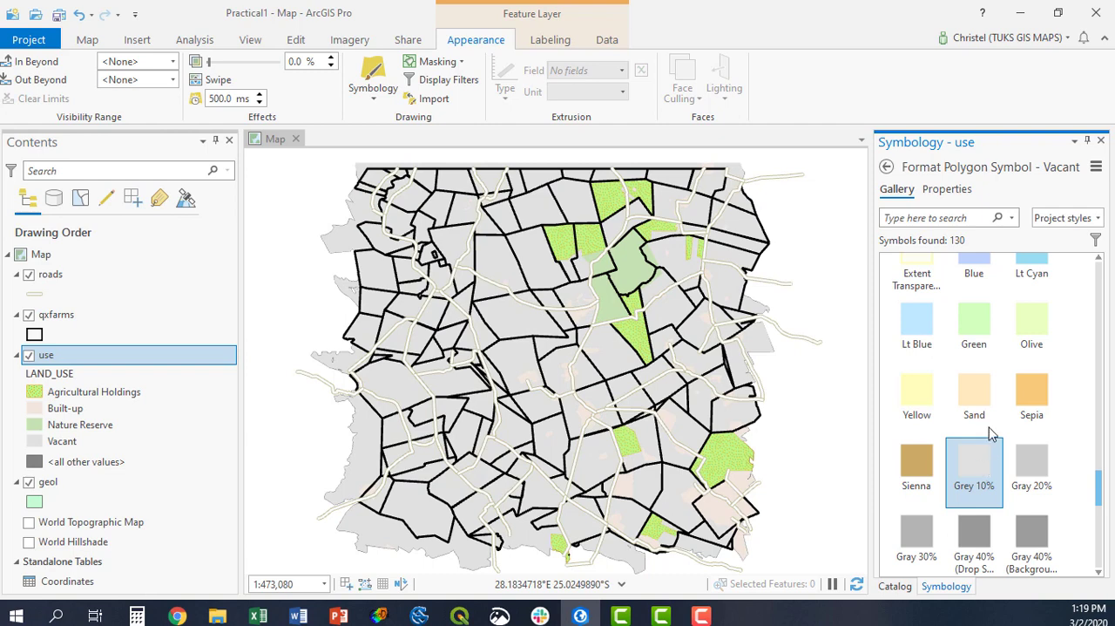
scroll(980, 418, "up", 1)
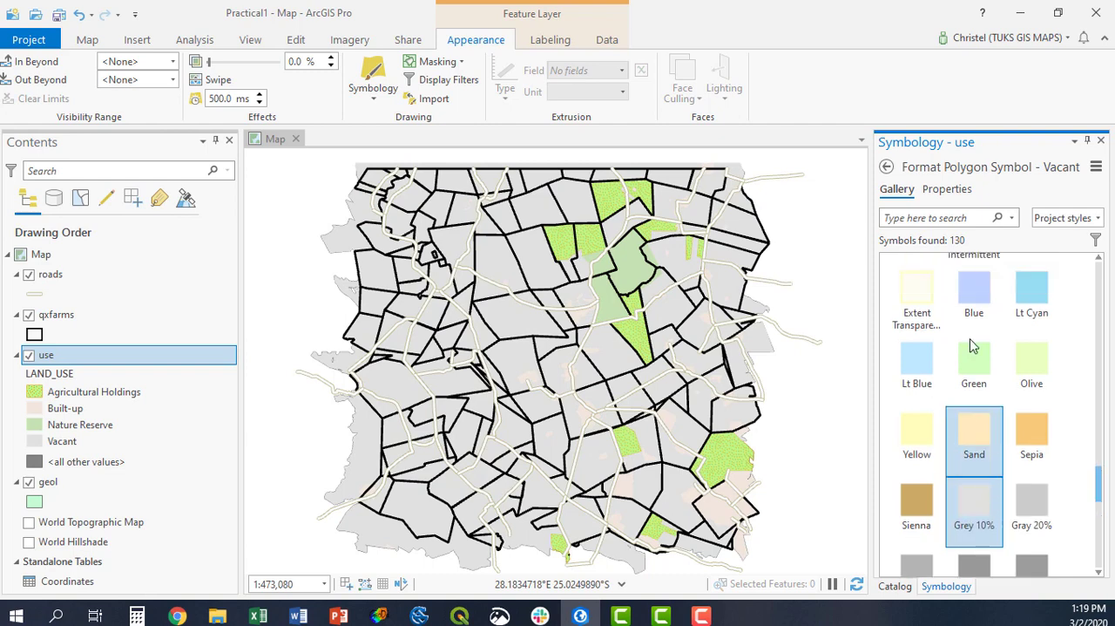
left_click(886, 168)
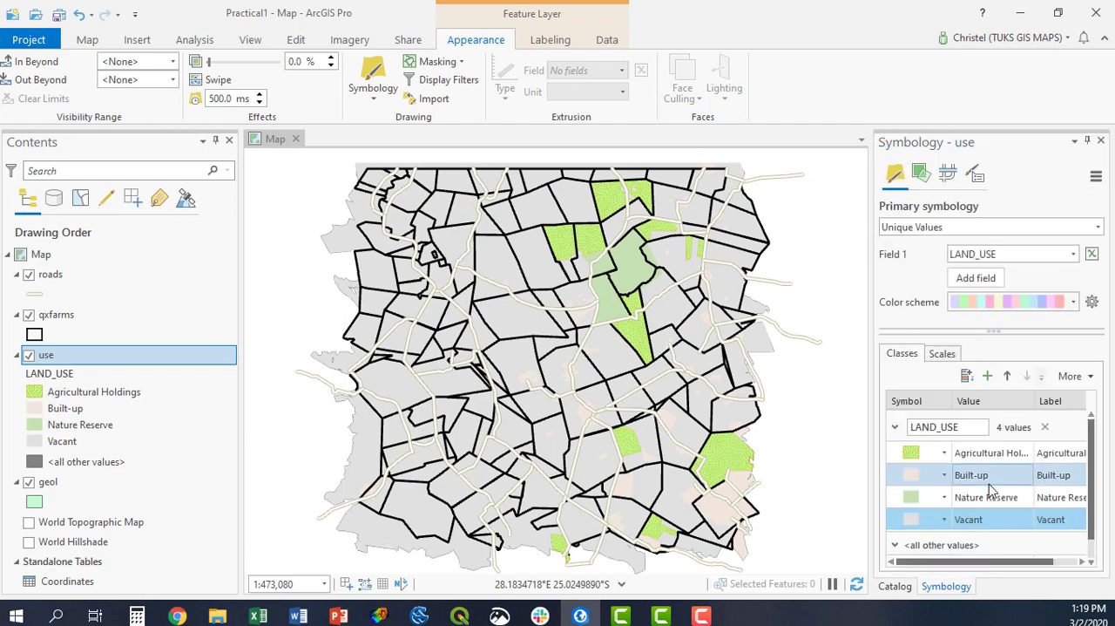
Set the outline color of the Built-up class symbol to light yellow and apply it.
left_click(910, 473)
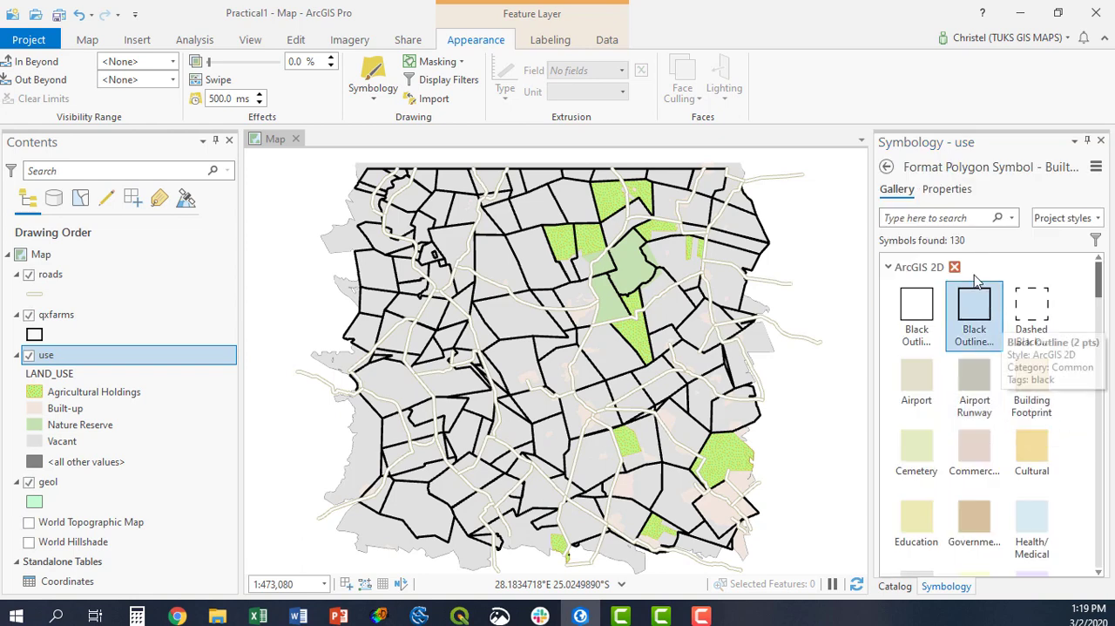
left_click(945, 189)
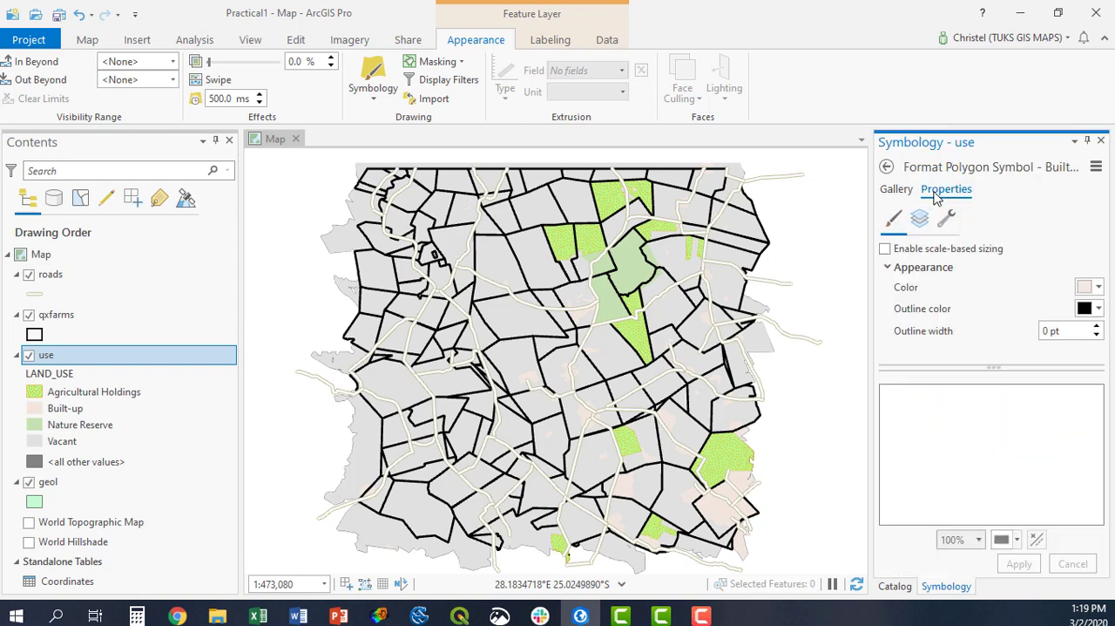
left_click(1084, 309)
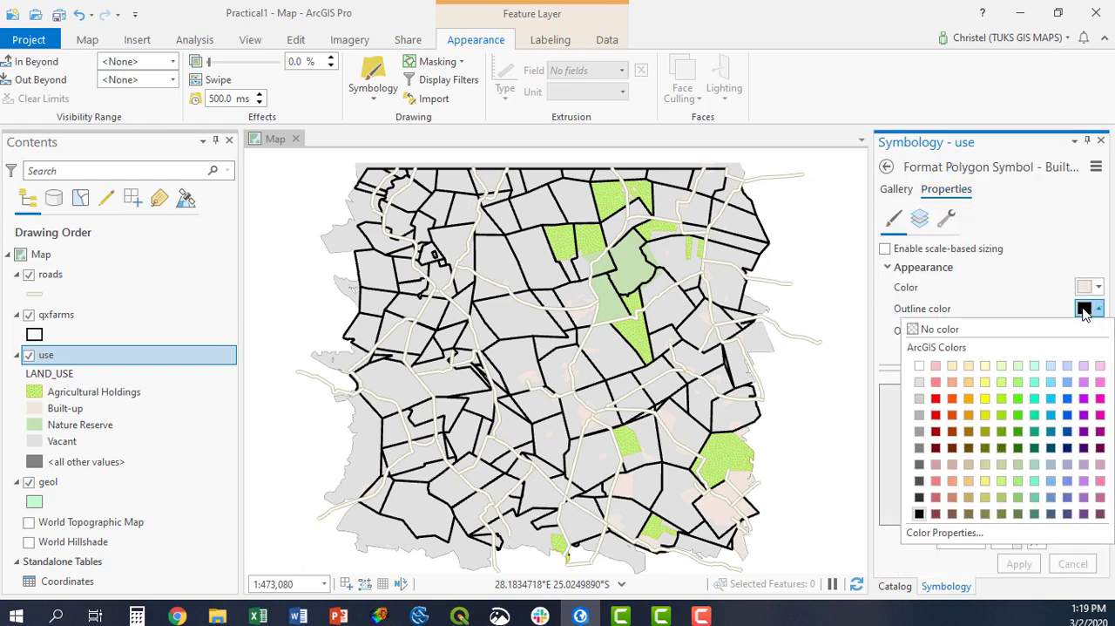
left_click(982, 383)
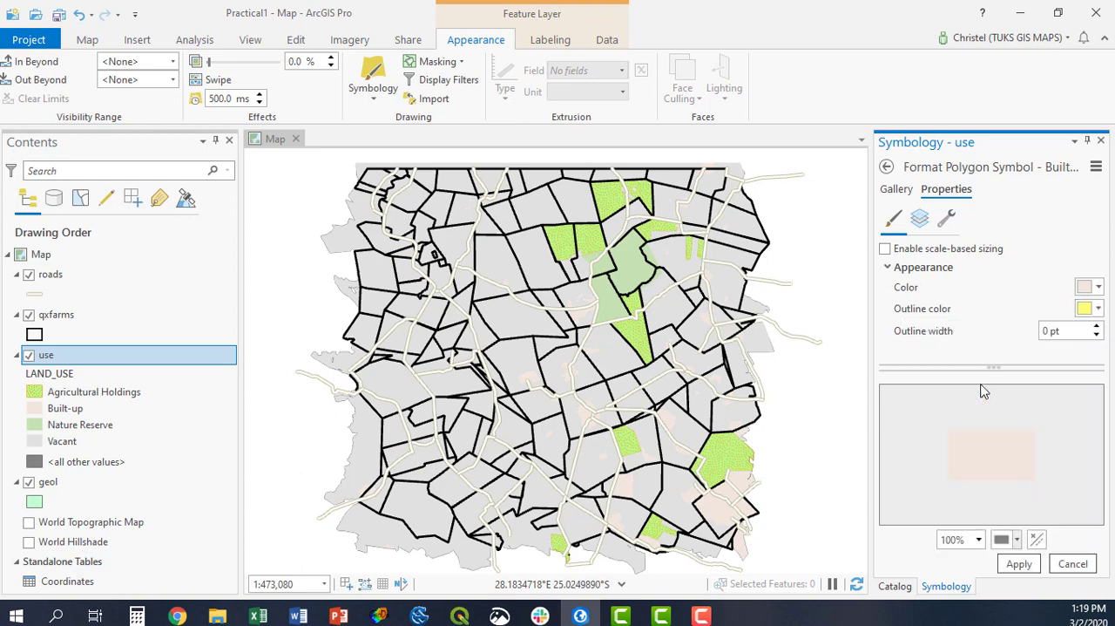
left_click(1017, 564)
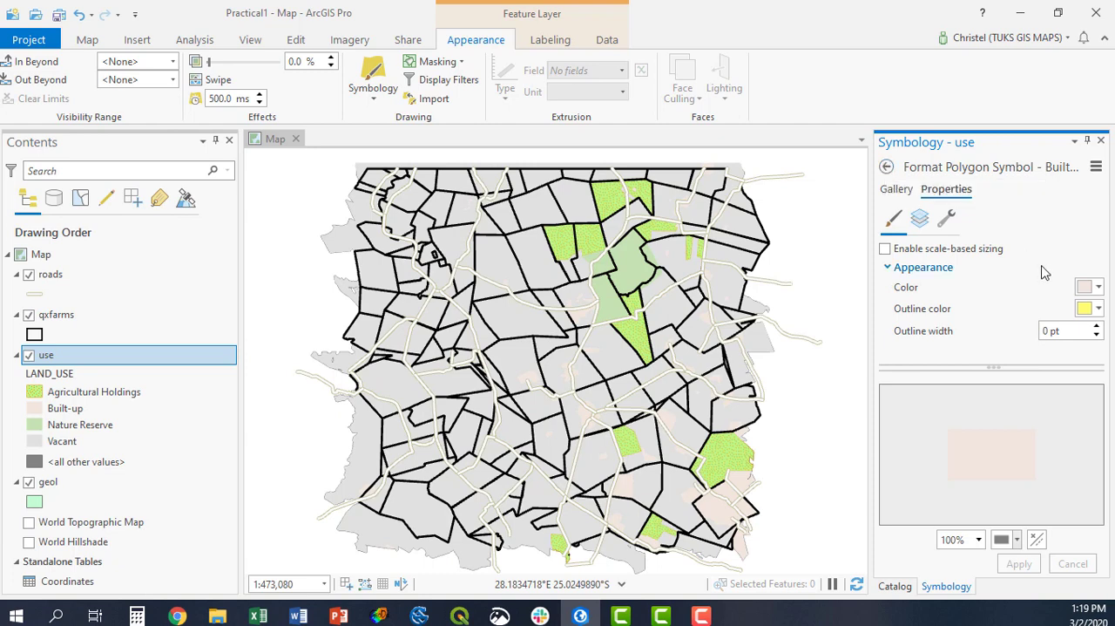
Change the Built-up fill color to a muted yellow, apply it, and return to the class list.
left_click(1085, 287)
left_click(984, 460)
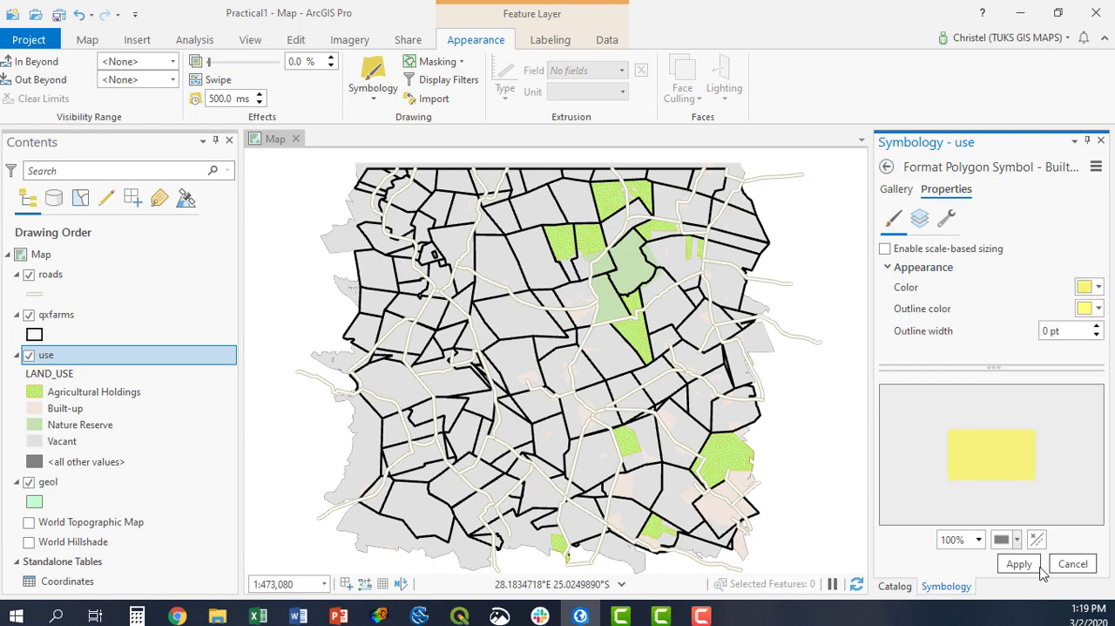
left_click(1019, 563)
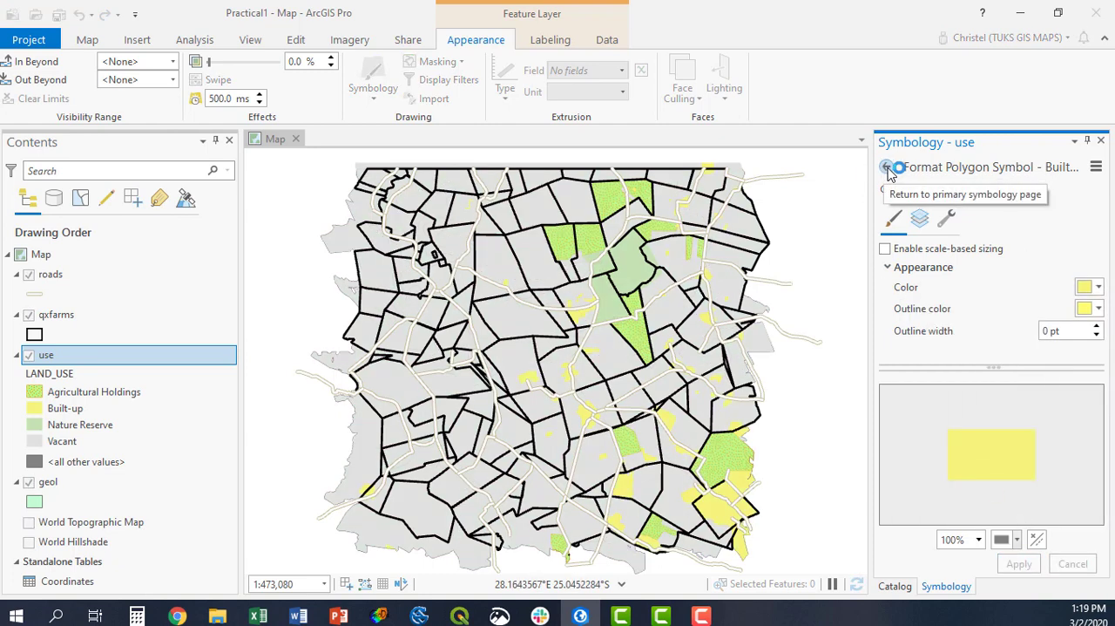
left_click(886, 167)
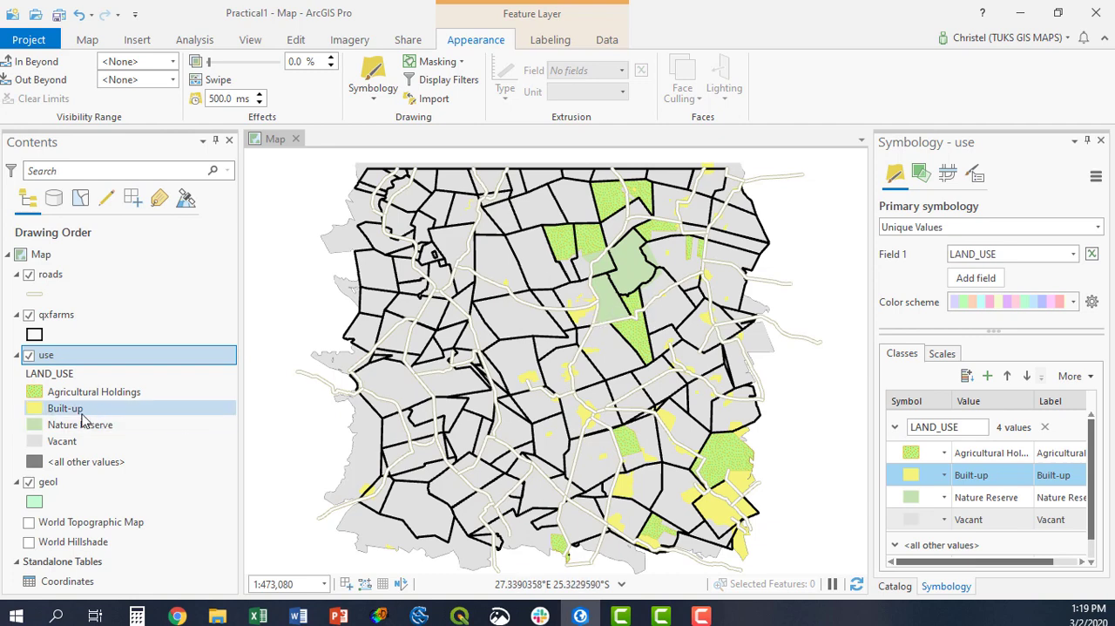
Set the <all other values> symbol of the use layer to No color.
scroll(924, 523, "down", 1)
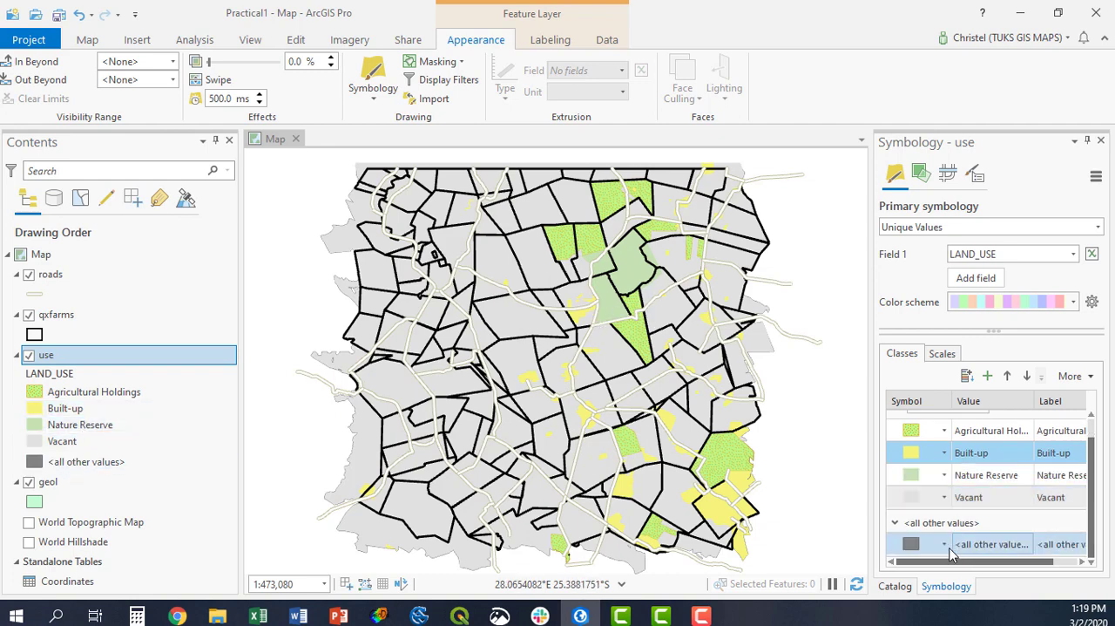
left_click(917, 547)
right_click(917, 547)
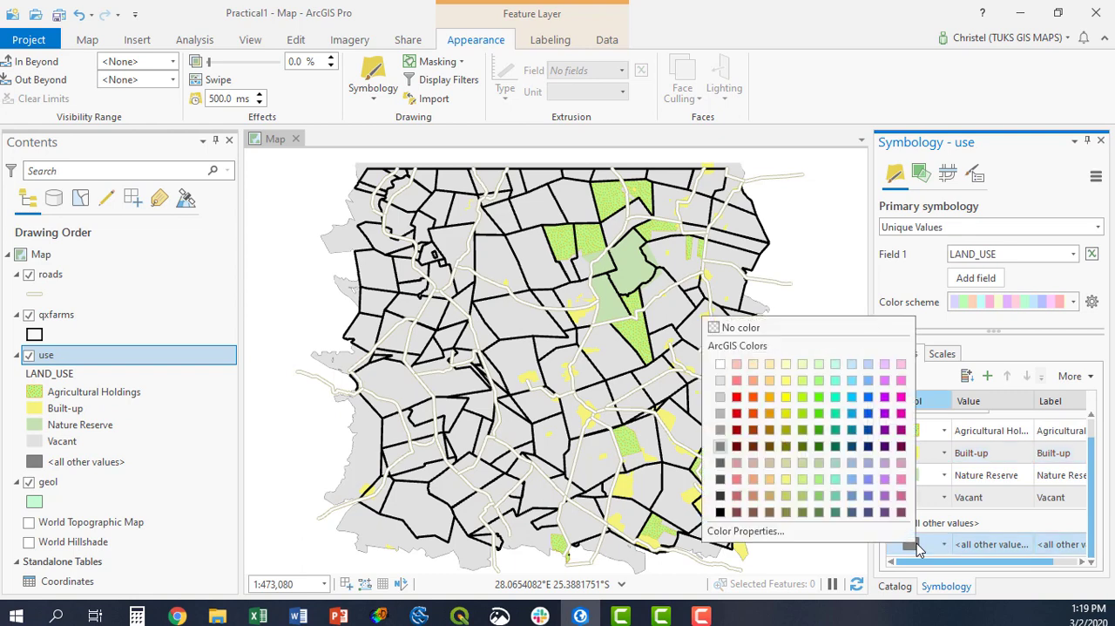
left_click(749, 329)
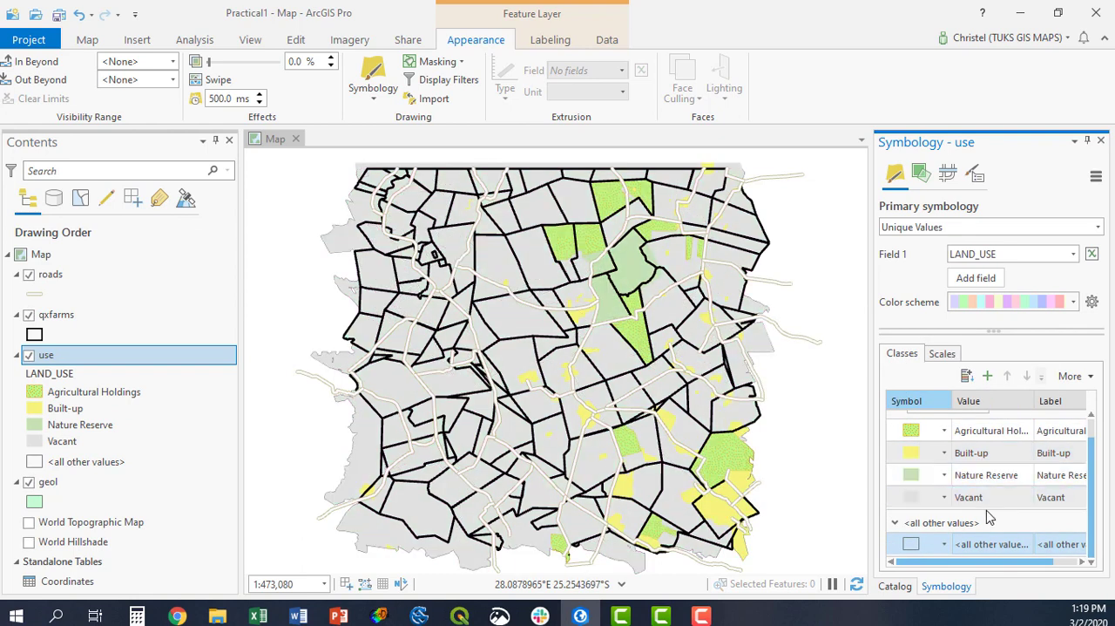
Hide the use layer and switch the geol layer's primary symbology to Unique Values.
left_click(29, 355)
left_click(54, 489)
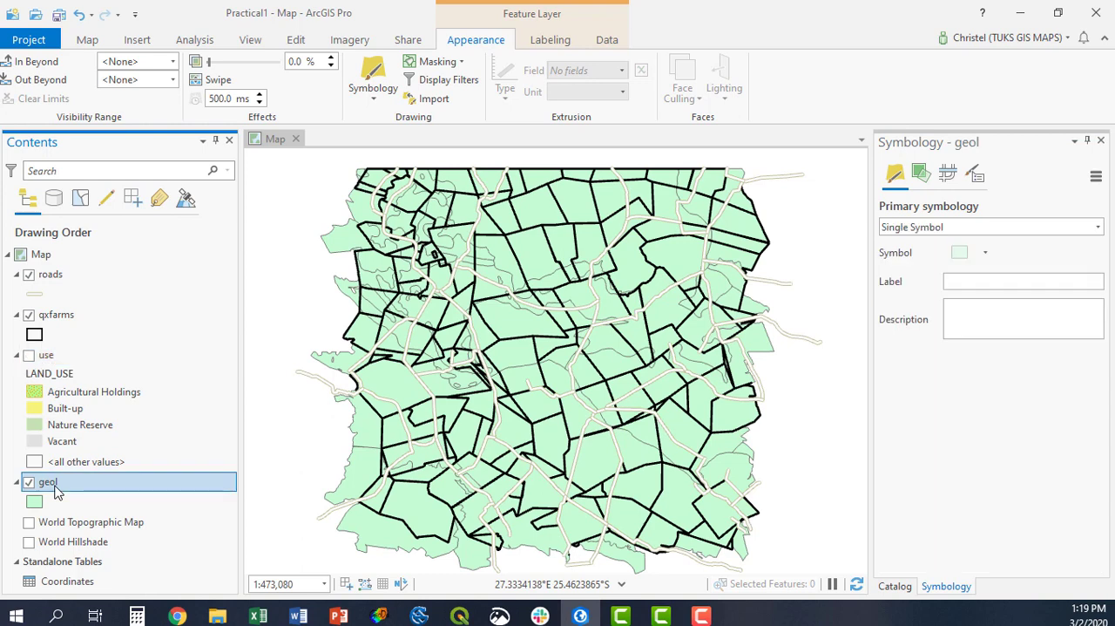
left_click(371, 82)
left_click(906, 230)
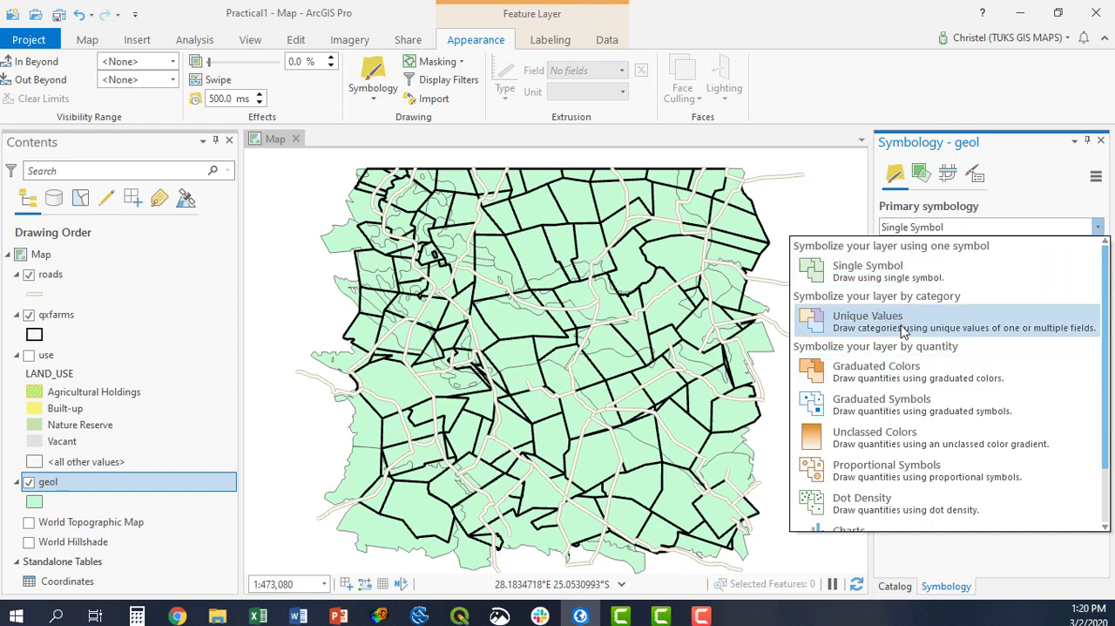
left_click(905, 328)
Choose the orange-brown color scheme for the geol layer and classify it by the GEOLOGY field.
left_click(974, 305)
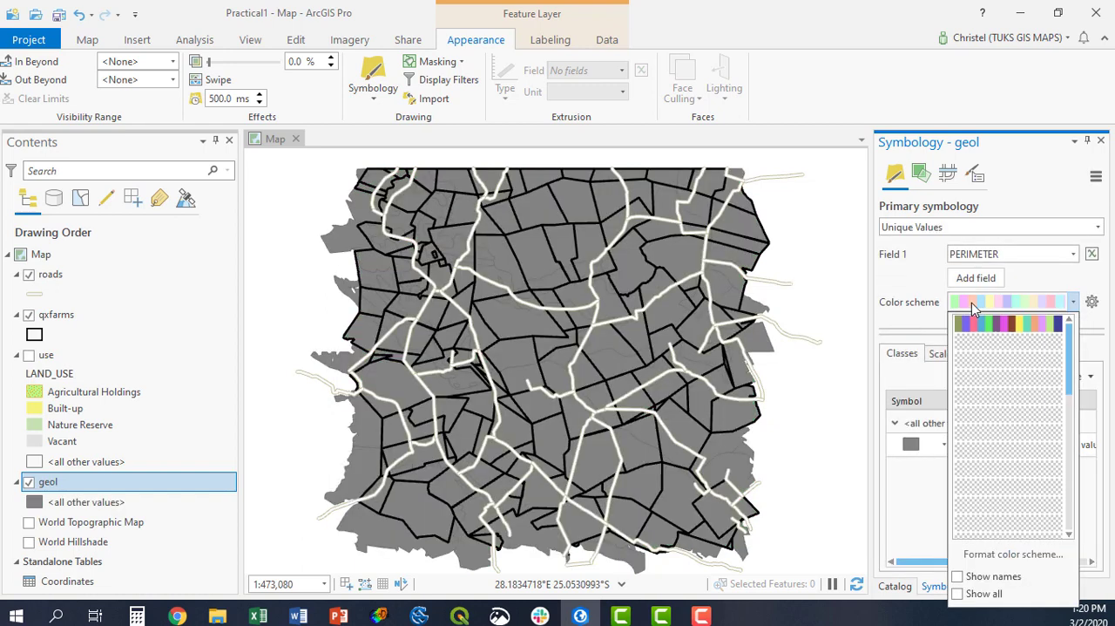
left_click(1042, 494)
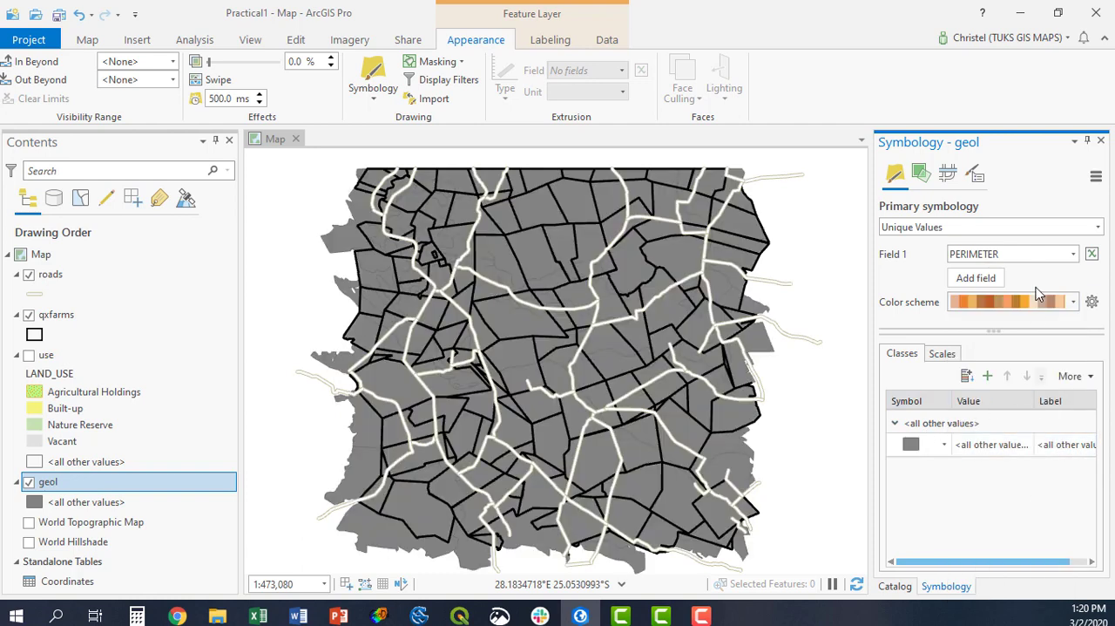
left_click(1074, 254)
left_click(985, 287)
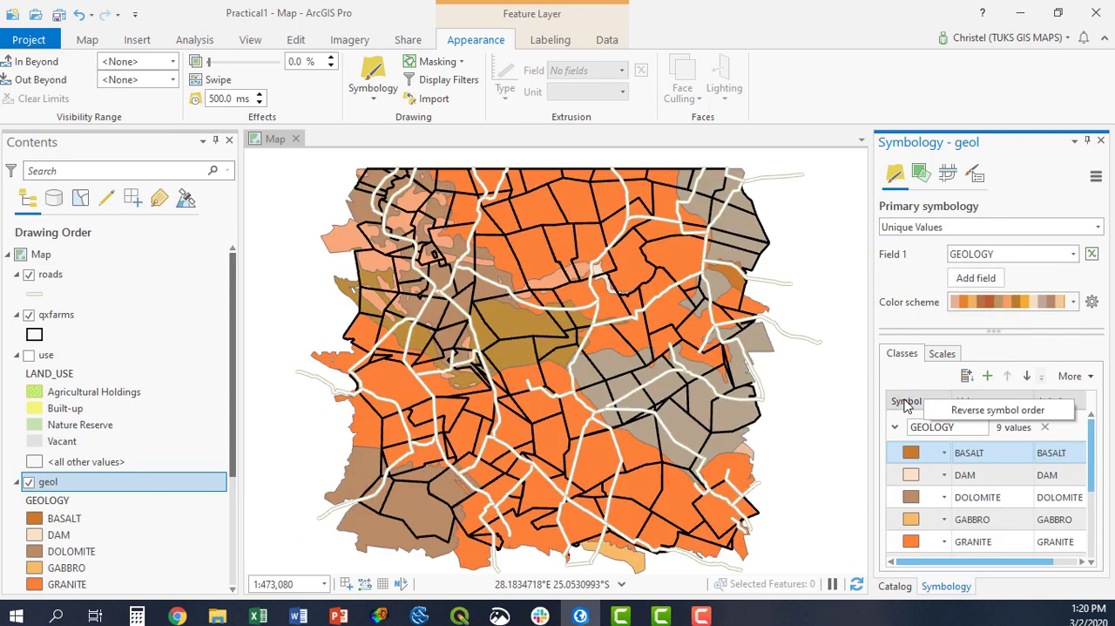
Sort the geology classes by value in ascending order.
left_click(979, 406)
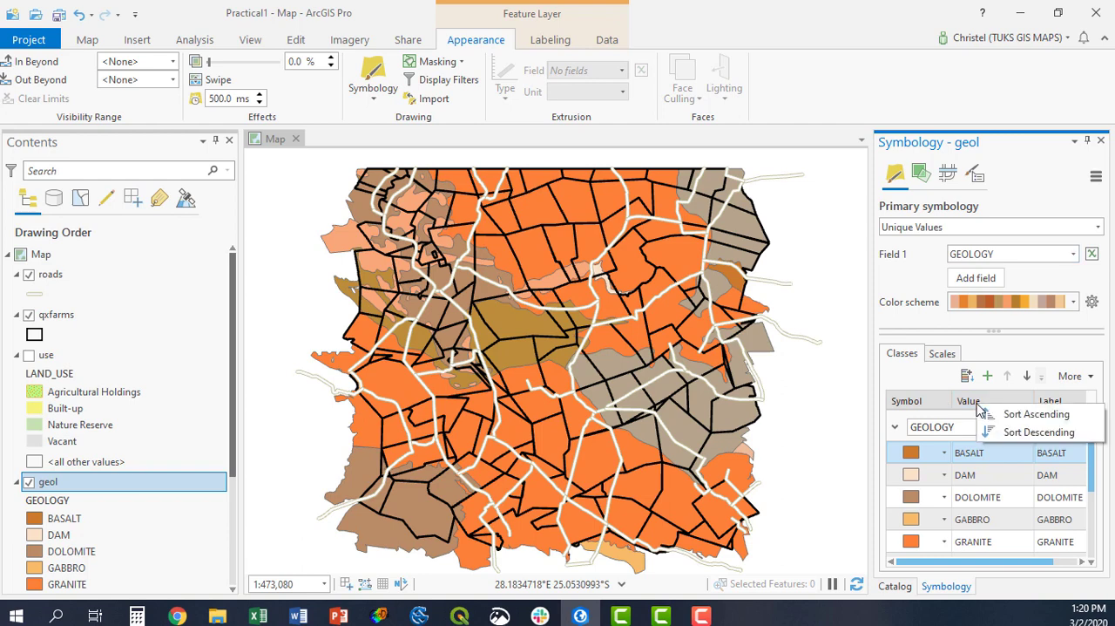
left_click(971, 403)
left_click(972, 404)
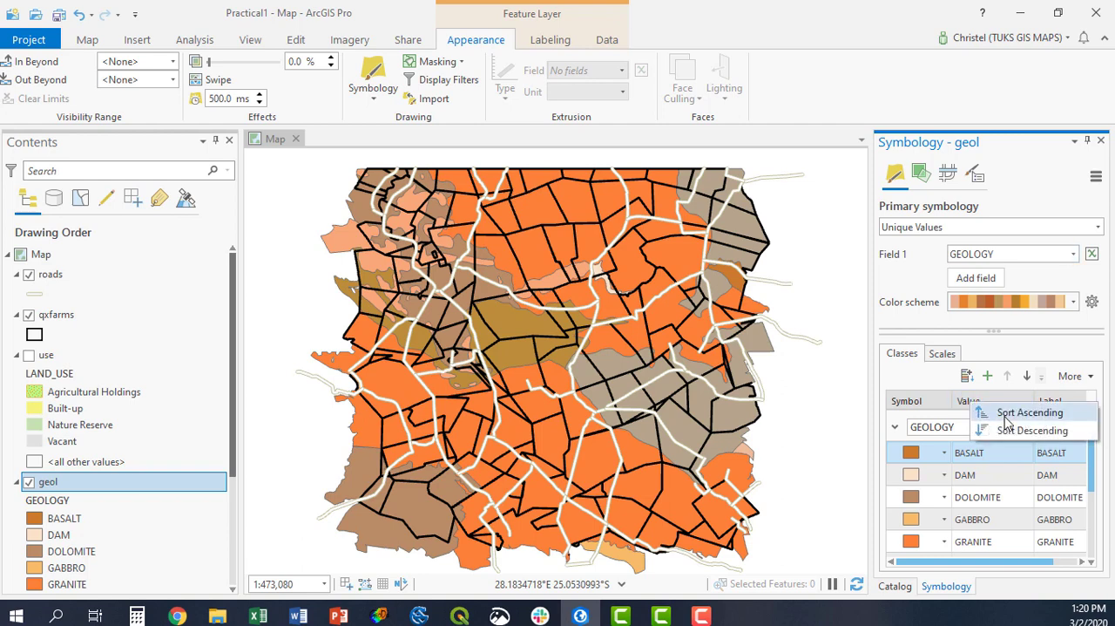
left_click(997, 419)
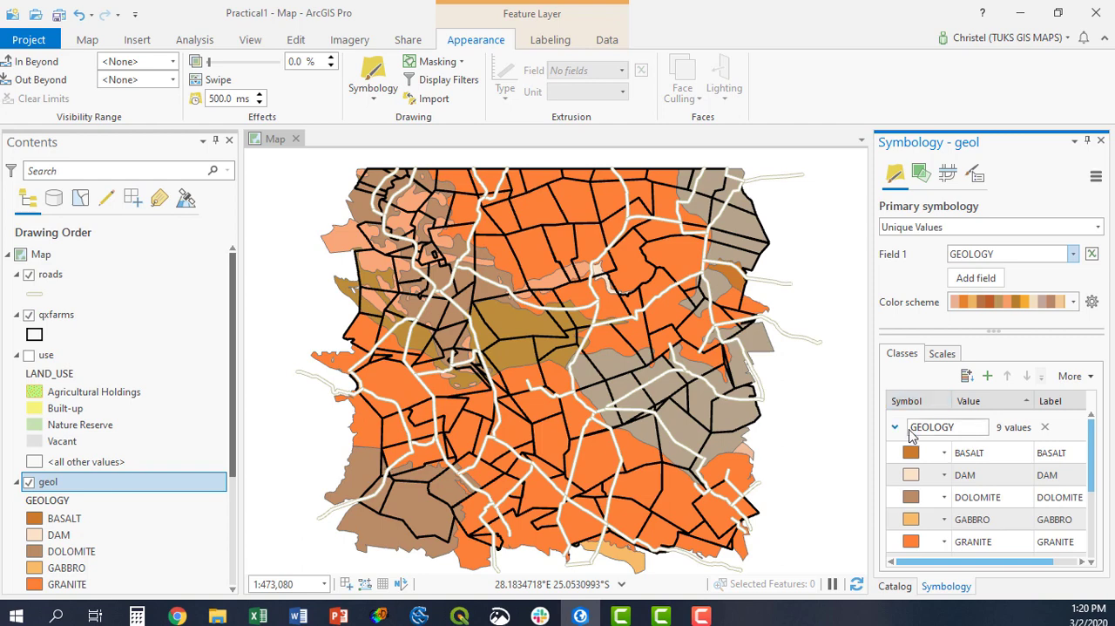
right_click(910, 453)
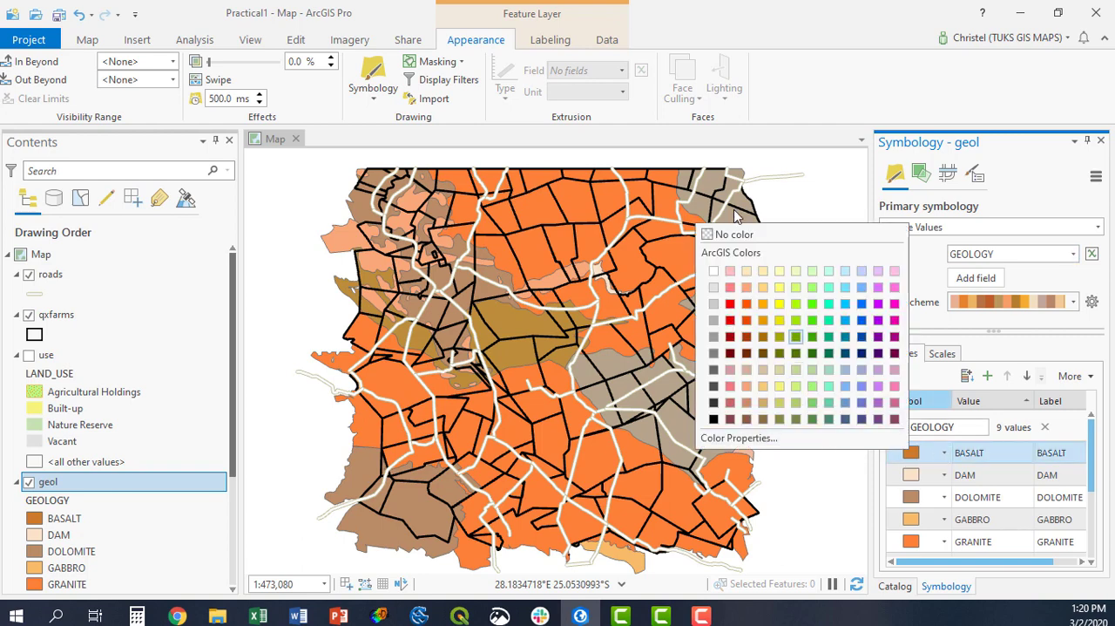
left_click(732, 437)
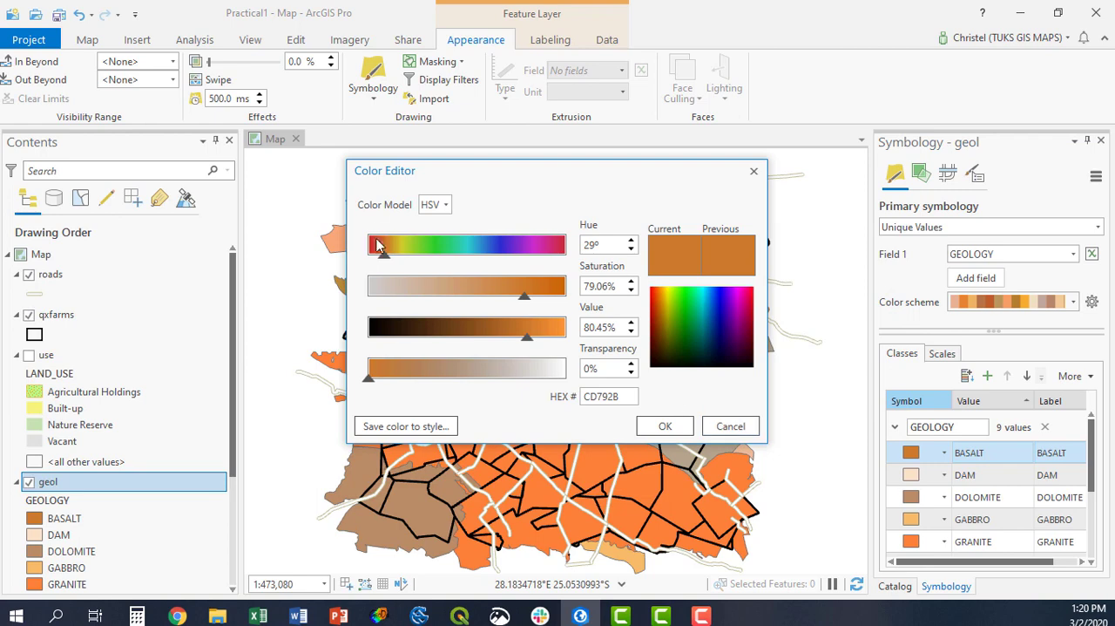
left_click(730, 426)
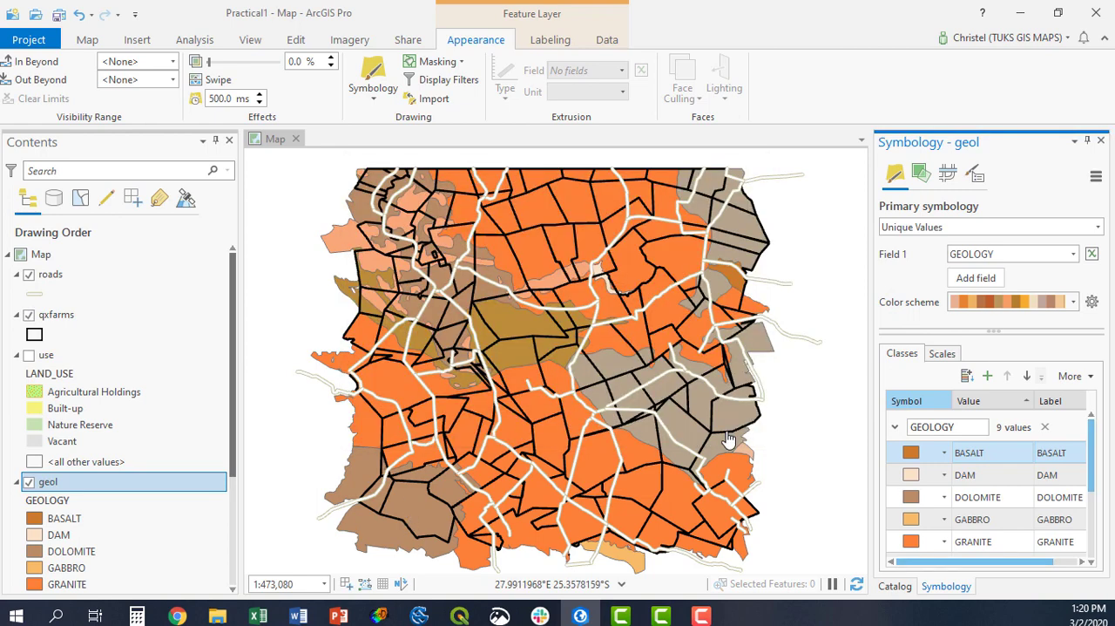
Set the <all other values> symbol of the geol layer to No color.
scroll(86, 497, "down", 3)
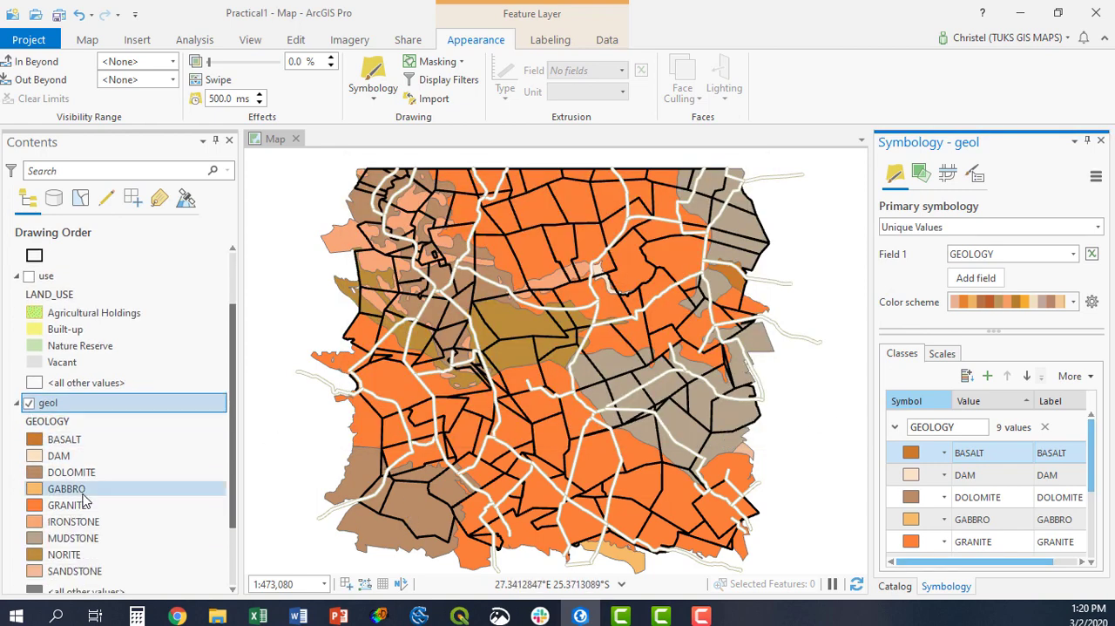
scroll(937, 541, "down", 3)
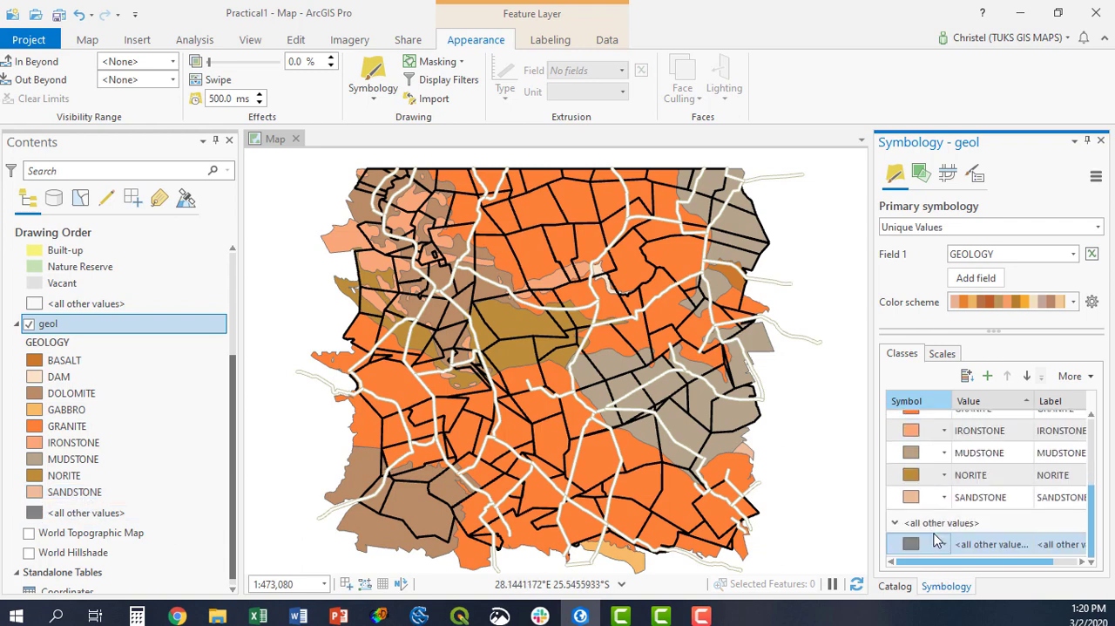
left_click(910, 543)
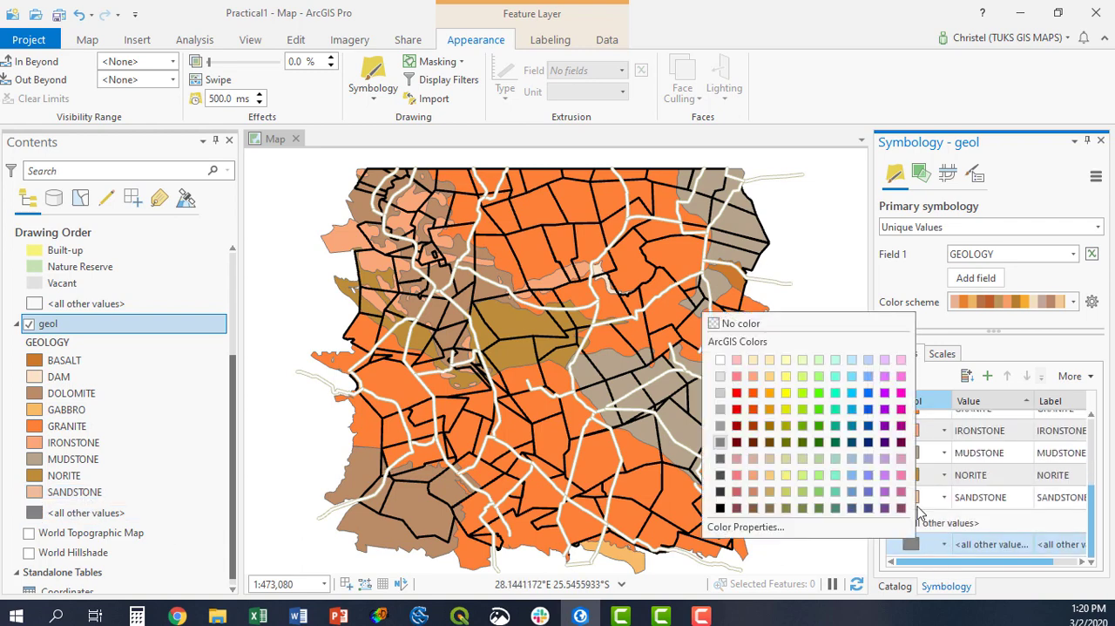
left_click(760, 327)
scroll(99, 361, "up", 2)
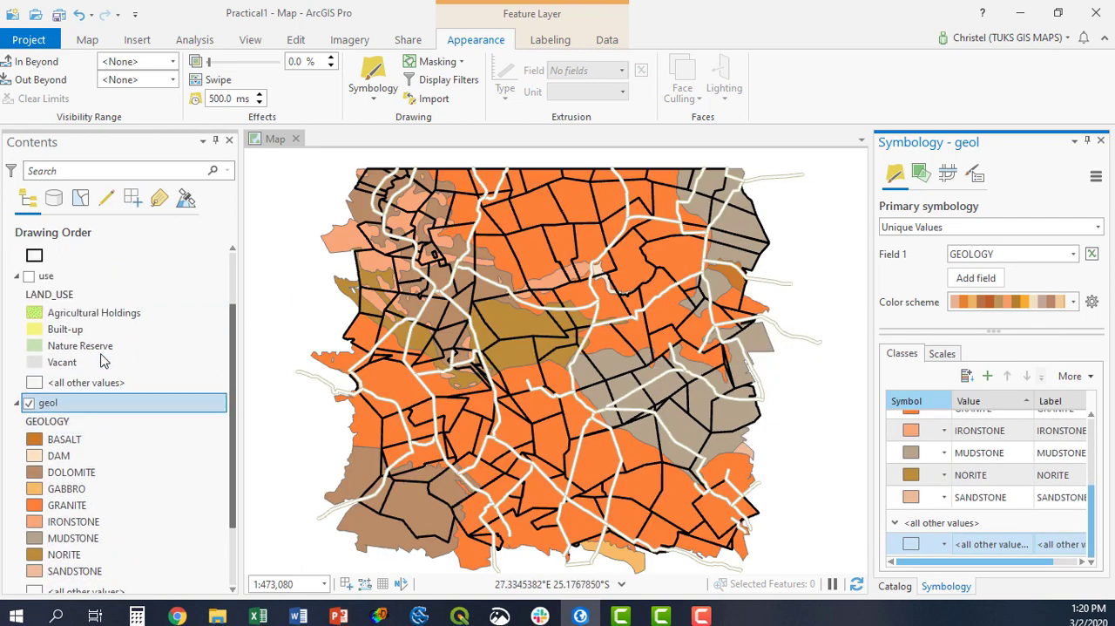